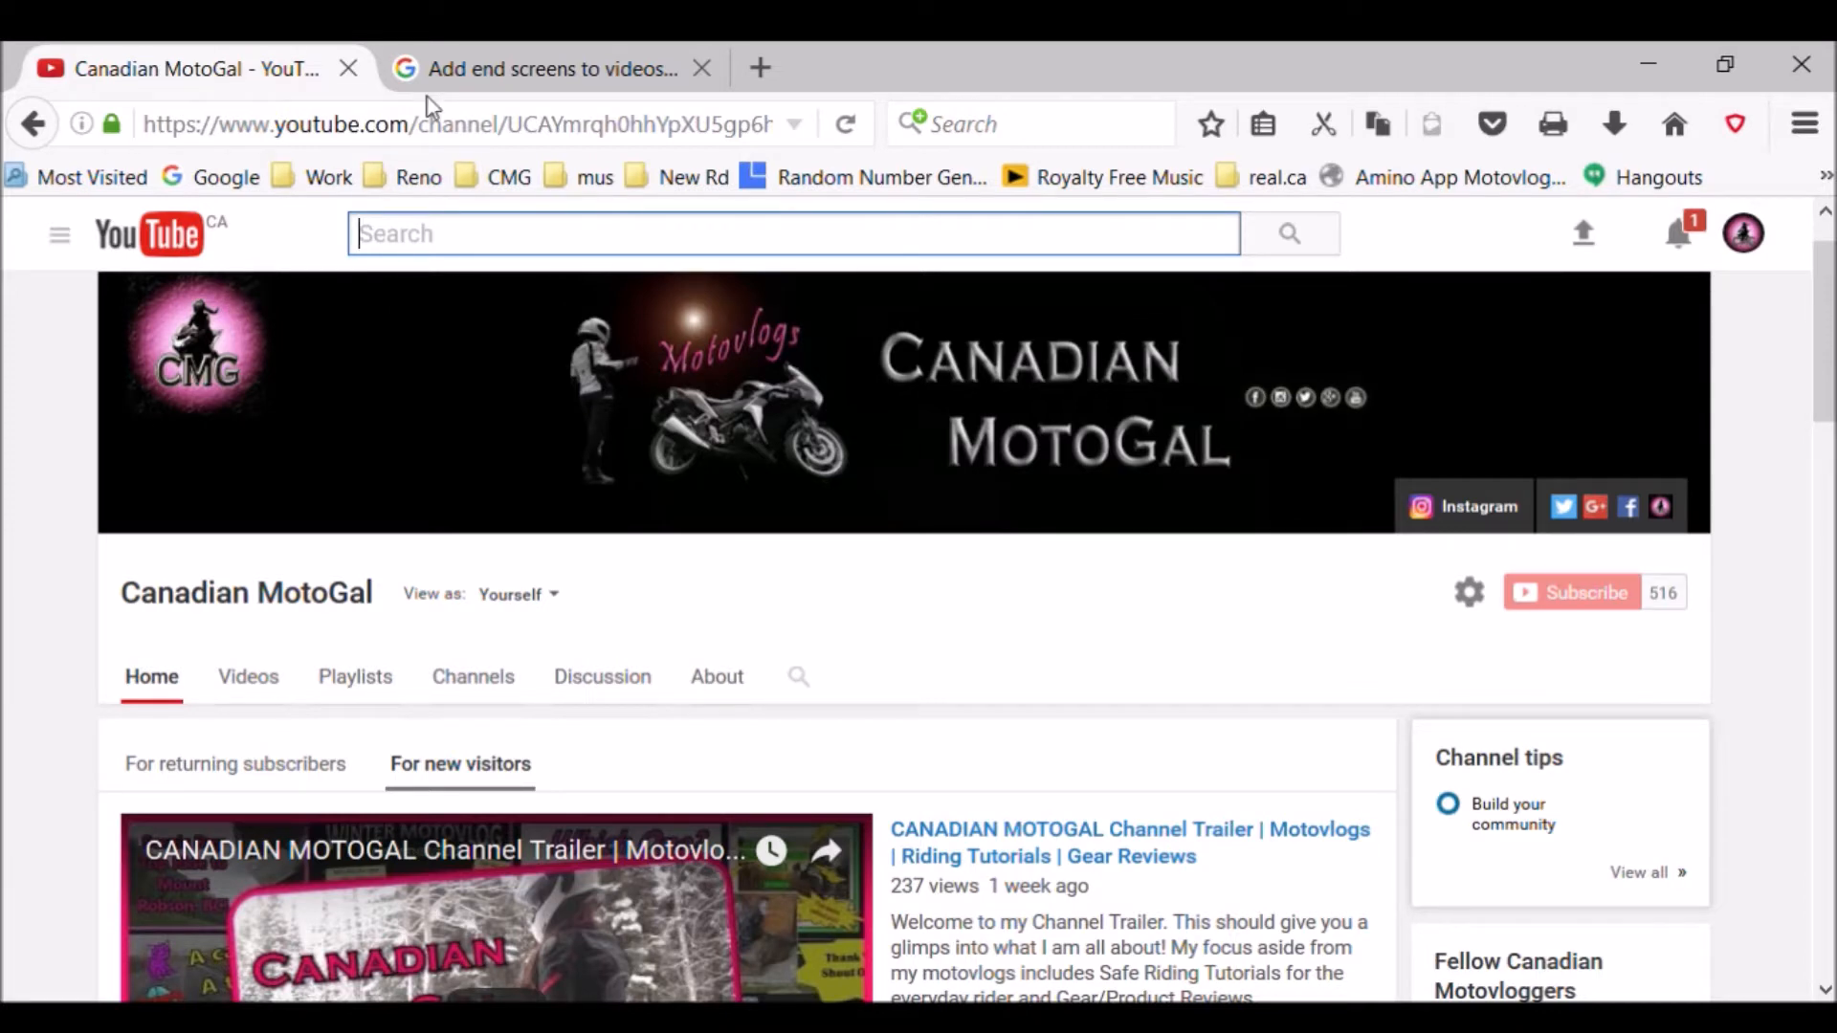
# - Look over the YouTube Help article "Add end screens to videos" and return to the channel page
pyautogui.click(531, 85)
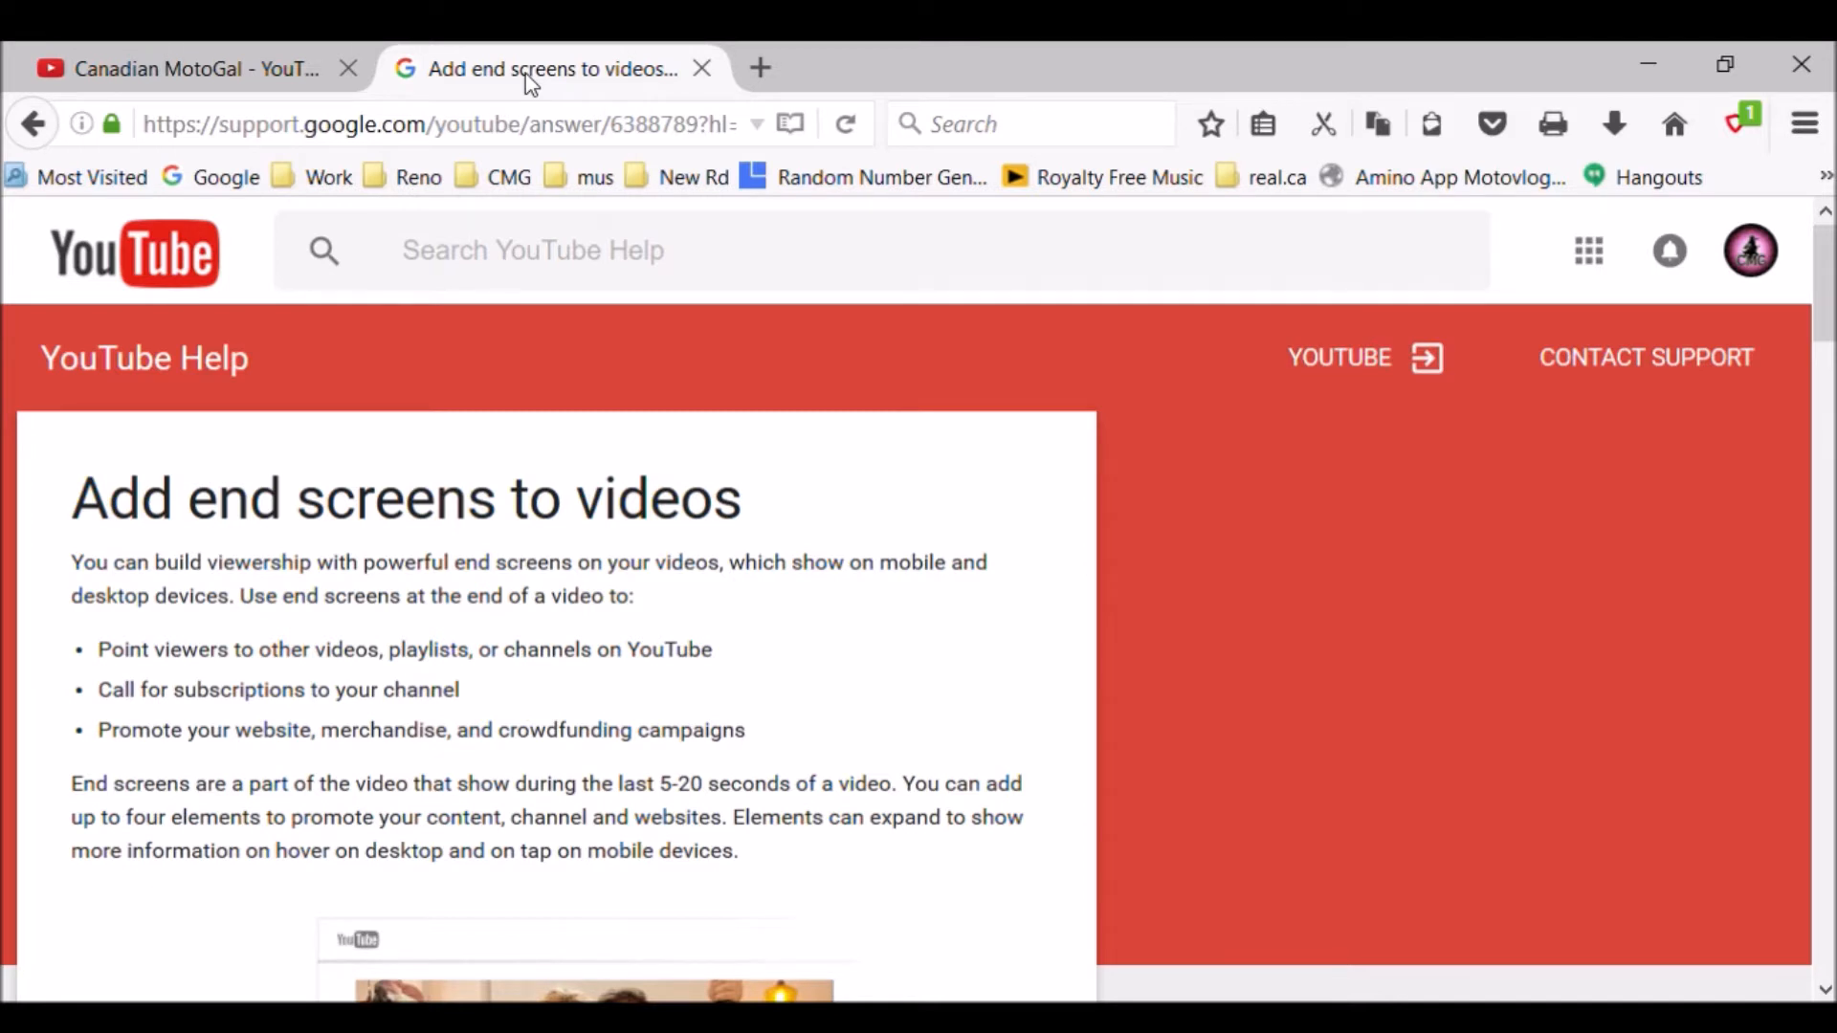
pyautogui.moveTo(1825, 315)
pyautogui.mouseDown()
pyautogui.moveTo(1771, 497)
pyautogui.moveTo(1734, 793)
pyautogui.moveTo(1759, 926)
pyautogui.moveTo(1817, 290)
pyautogui.mouseUp()
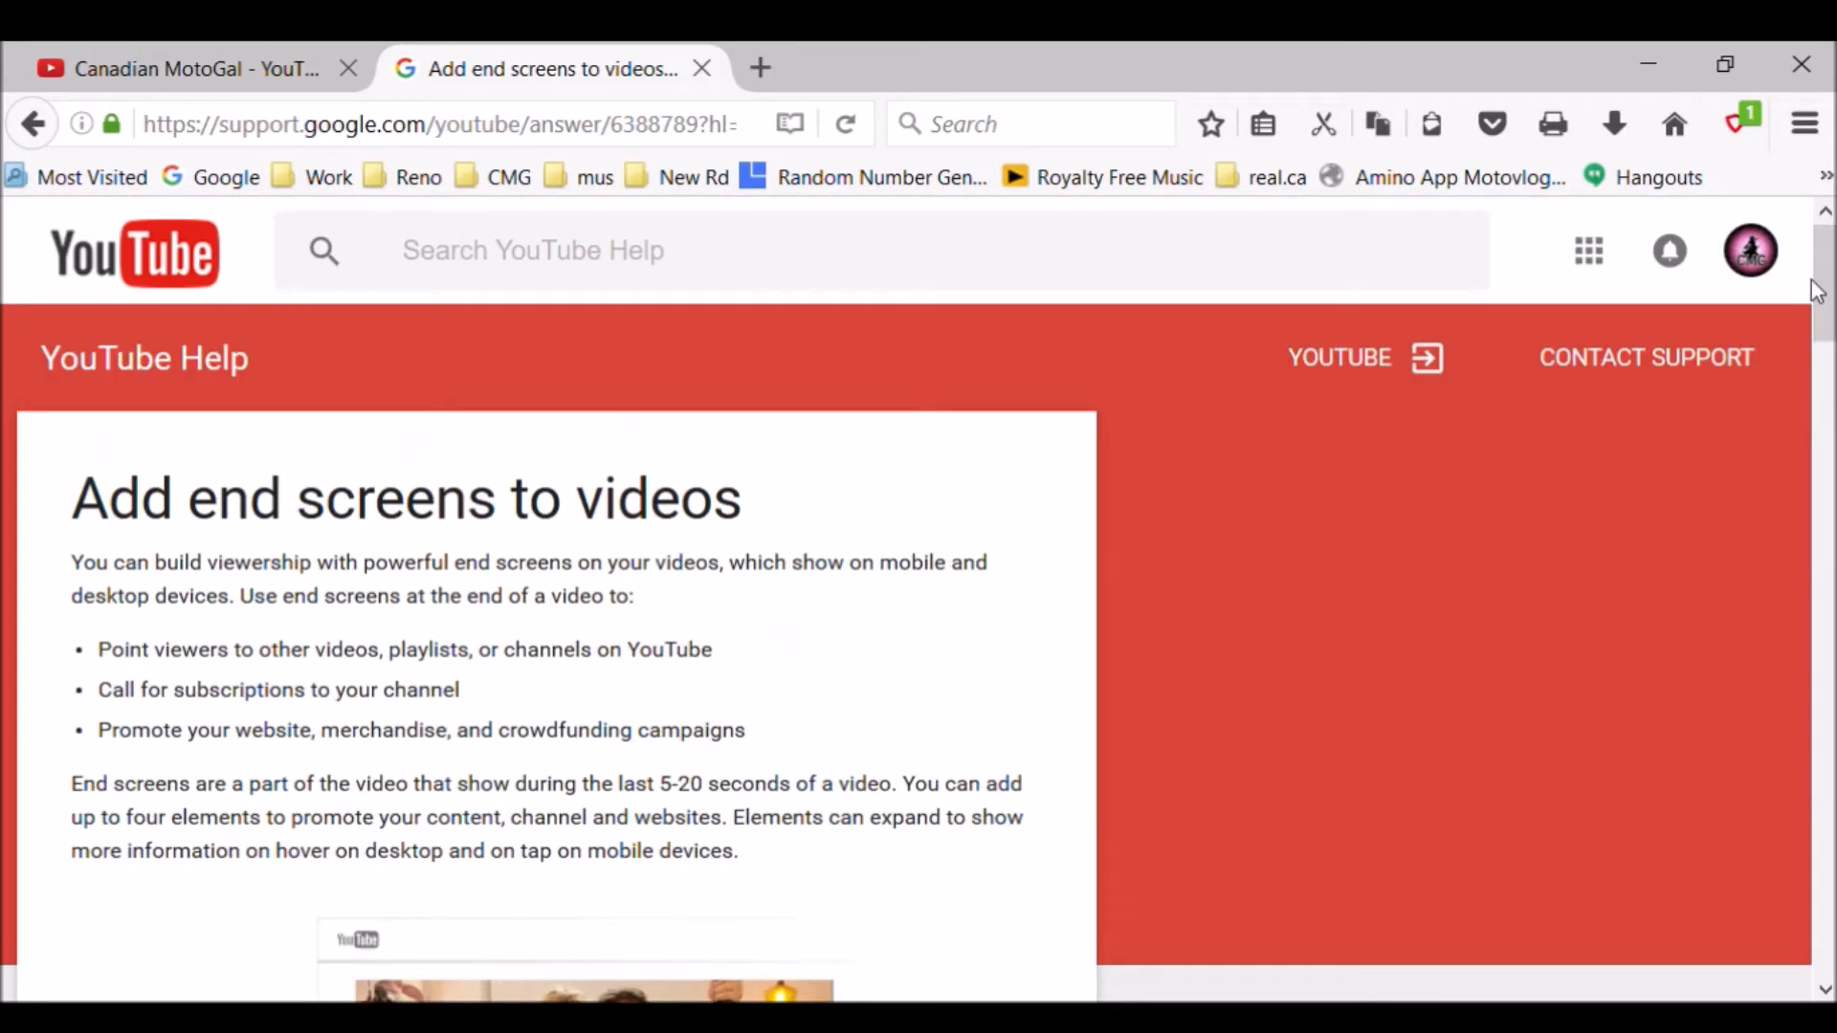
pyautogui.click(181, 67)
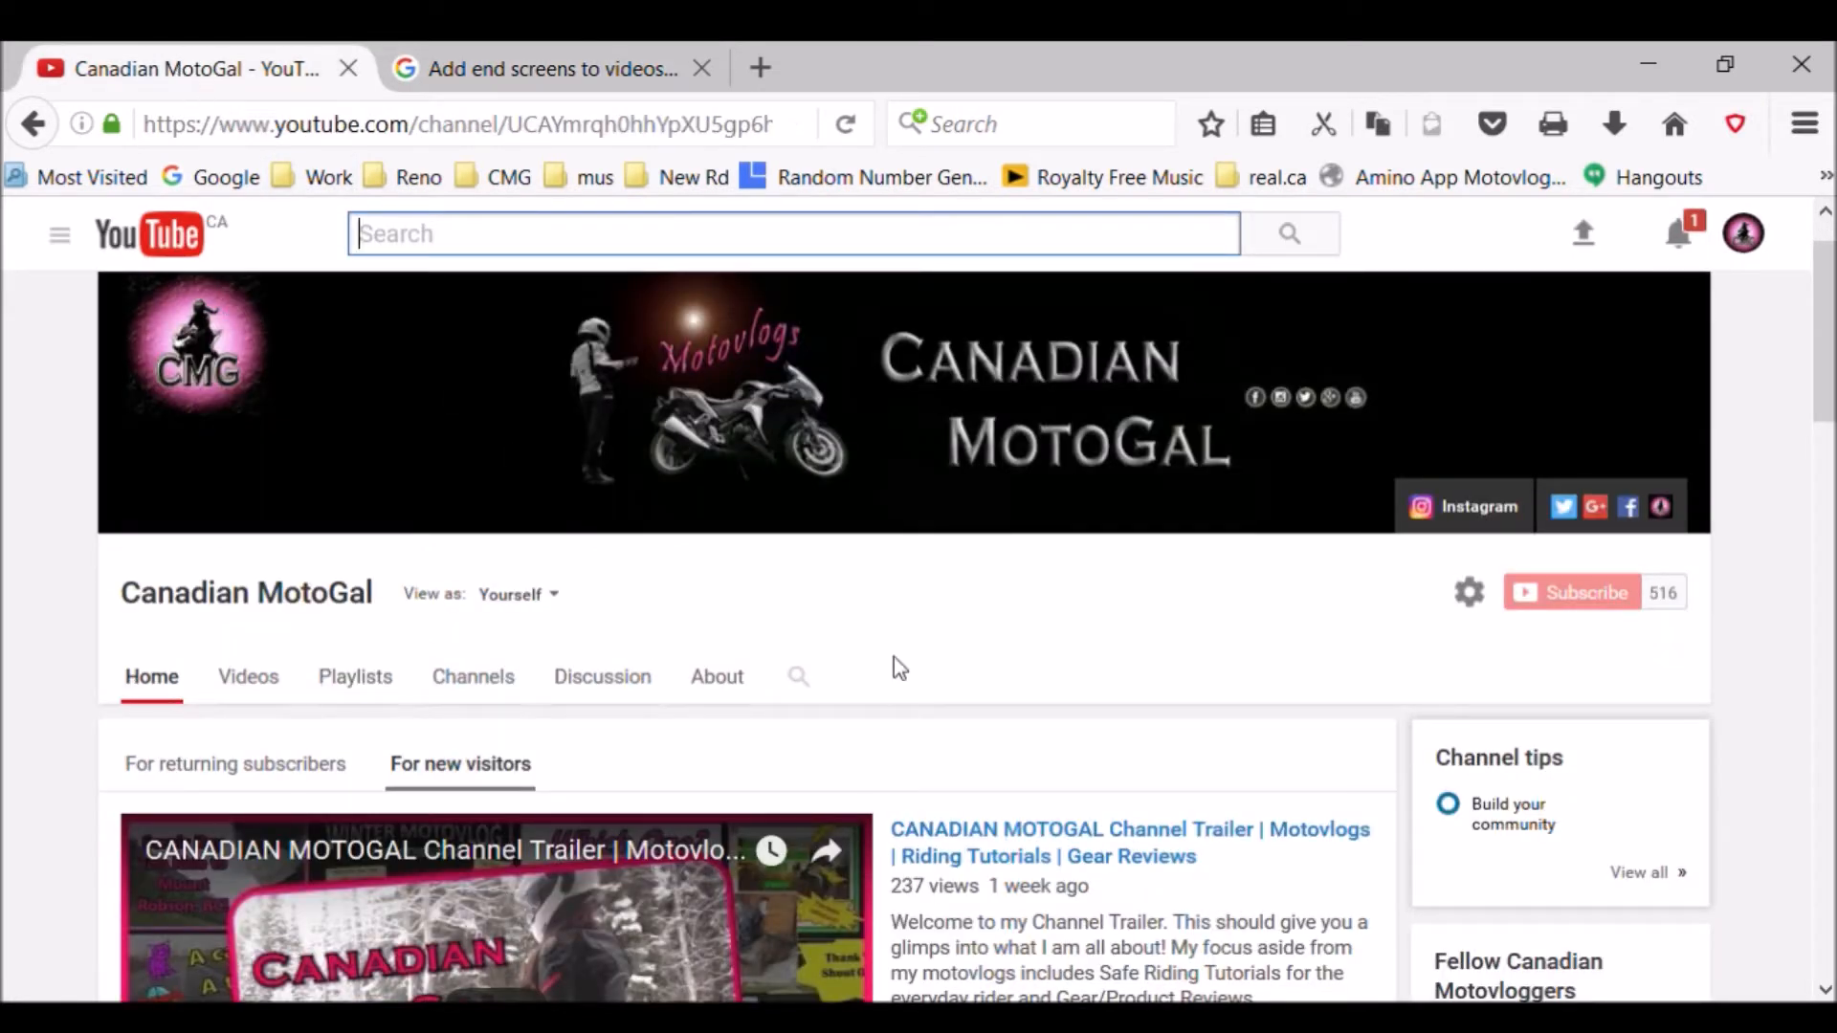
# - Find the "Who Won?!? Announcing the "Win a Shout Out" Challenge Winner!" video in the Video Manager and open its end screen editor
pyautogui.moveTo(1829, 323)
pyautogui.mouseDown()
pyautogui.moveTo(1827, 308)
pyautogui.moveTo(1822, 366)
pyautogui.moveTo(1826, 311)
pyautogui.mouseUp()
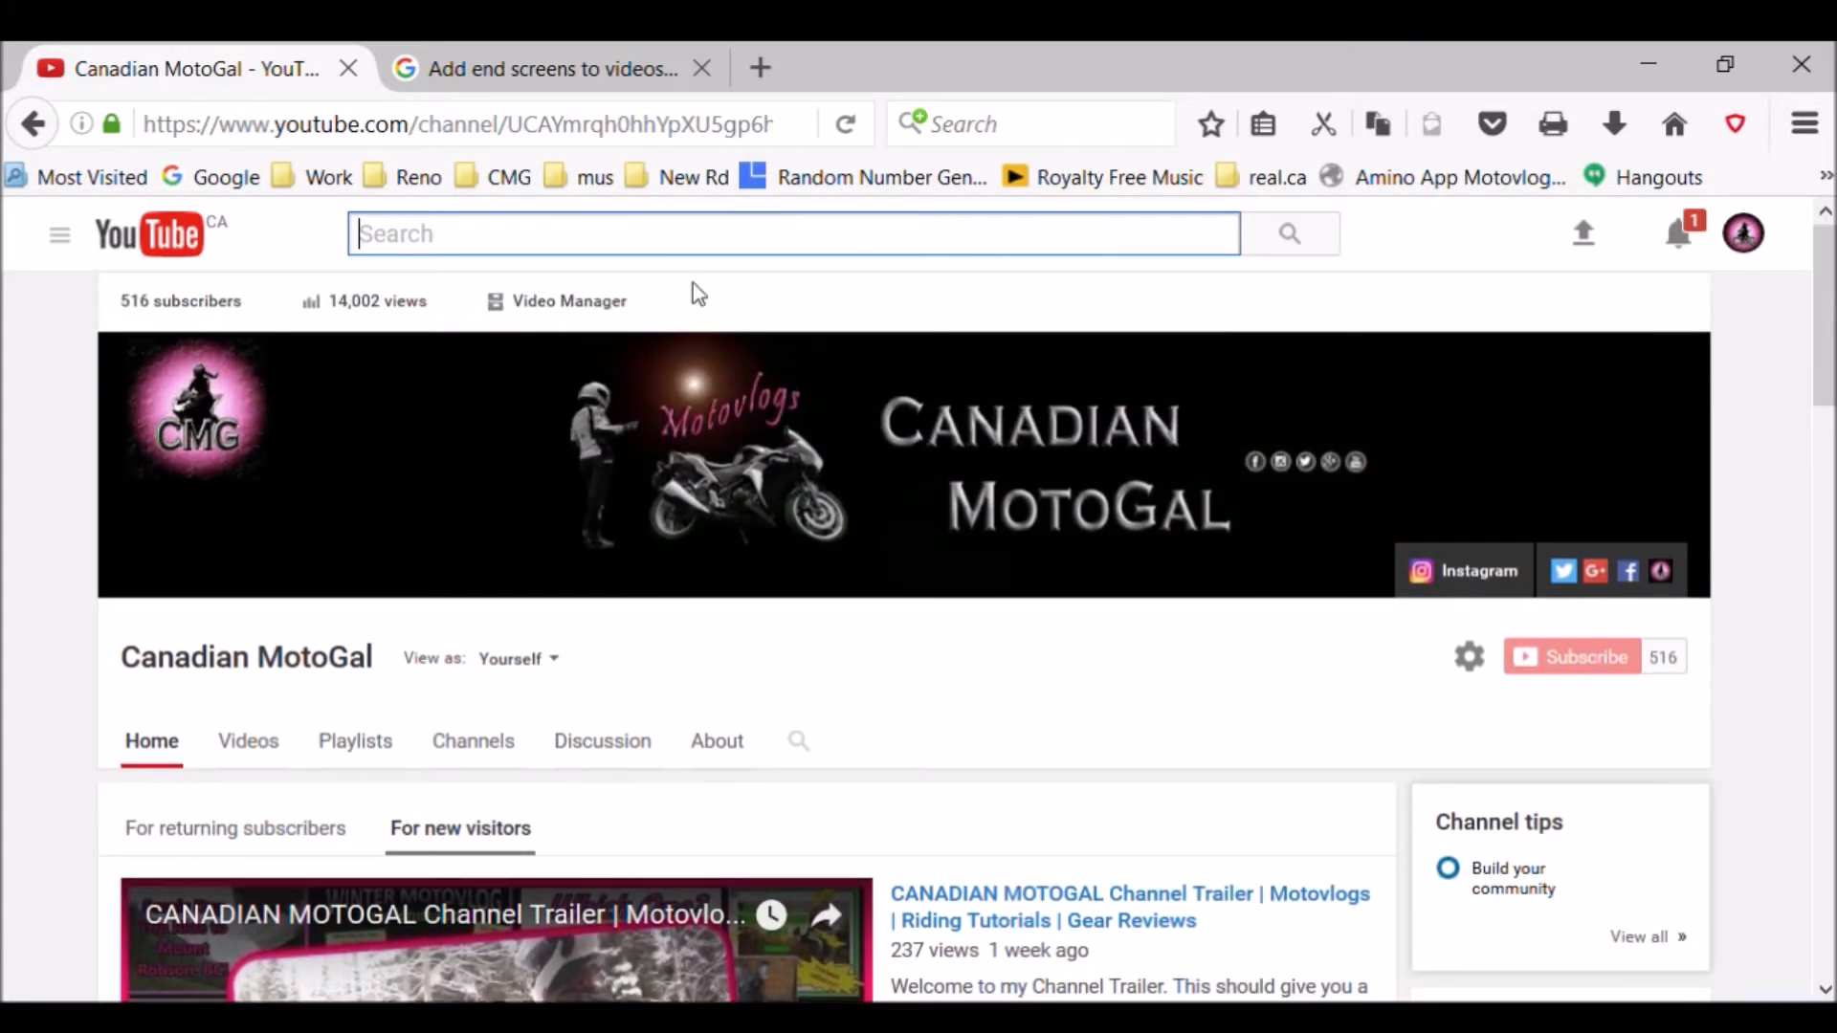
pyautogui.click(590, 306)
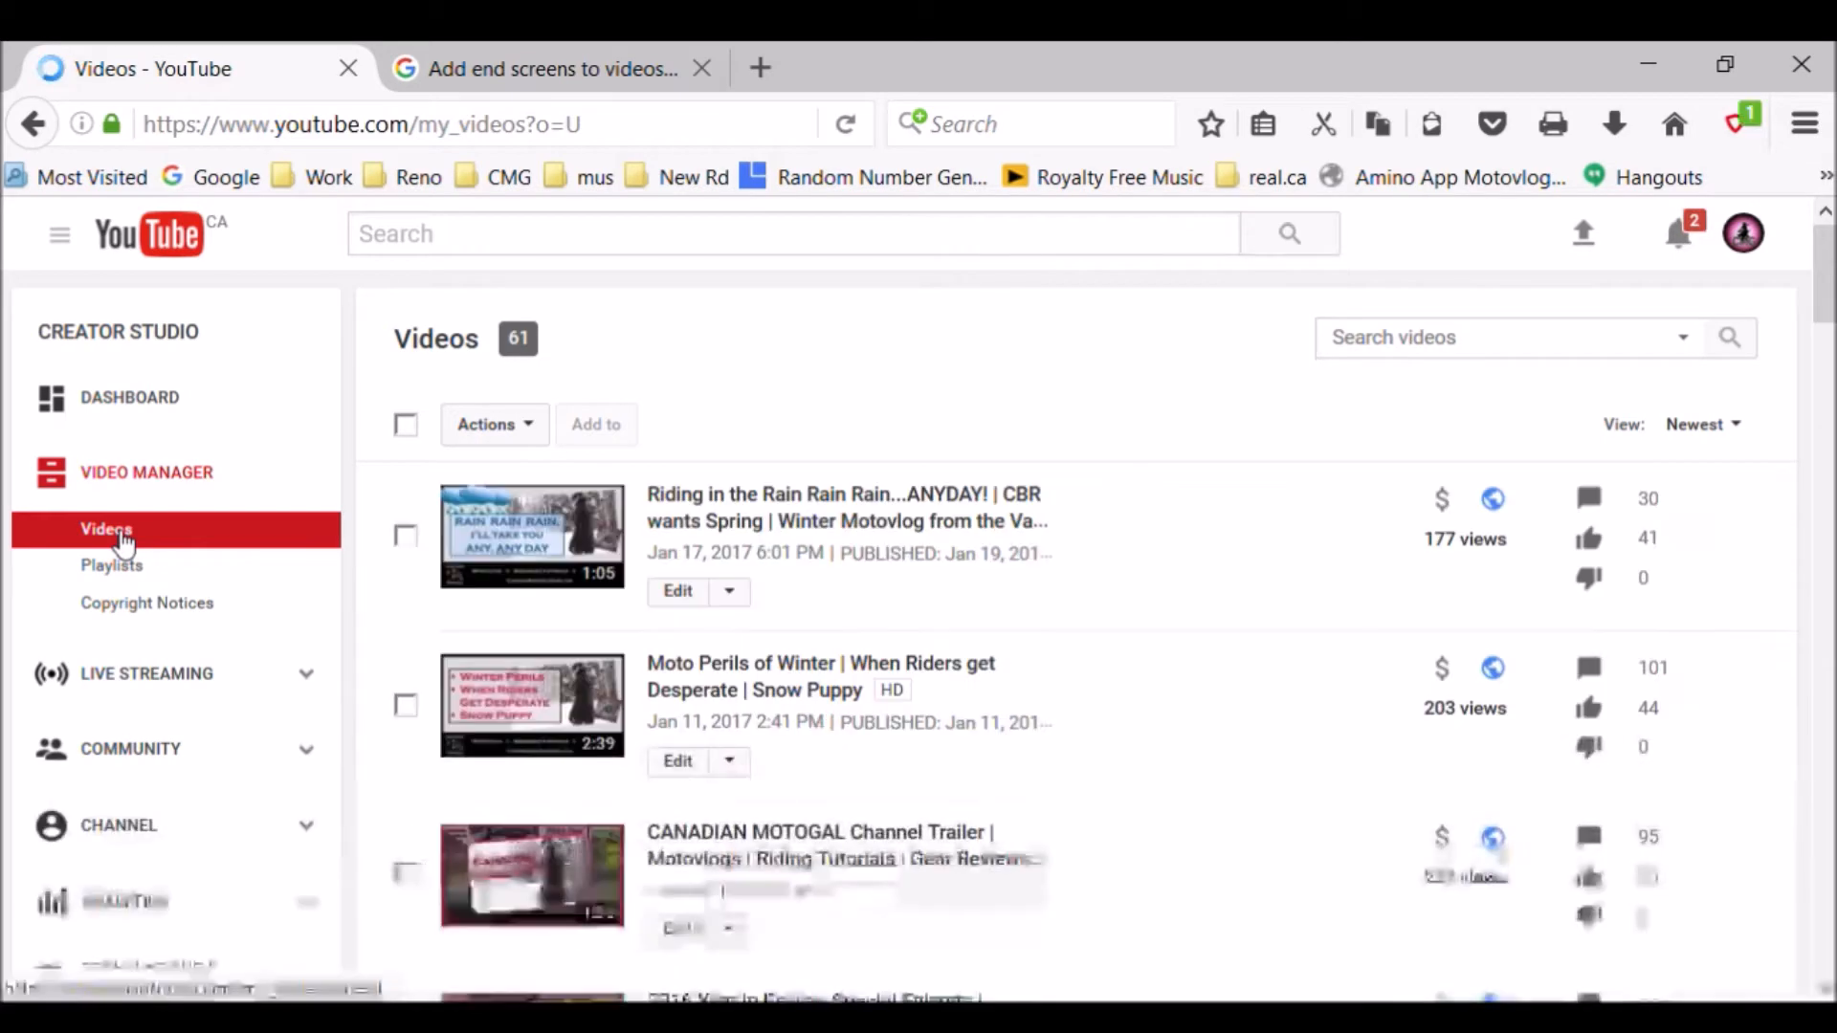
pyautogui.moveTo(1832, 296); pyautogui.dragTo(1782, 574)
pyautogui.click(729, 455)
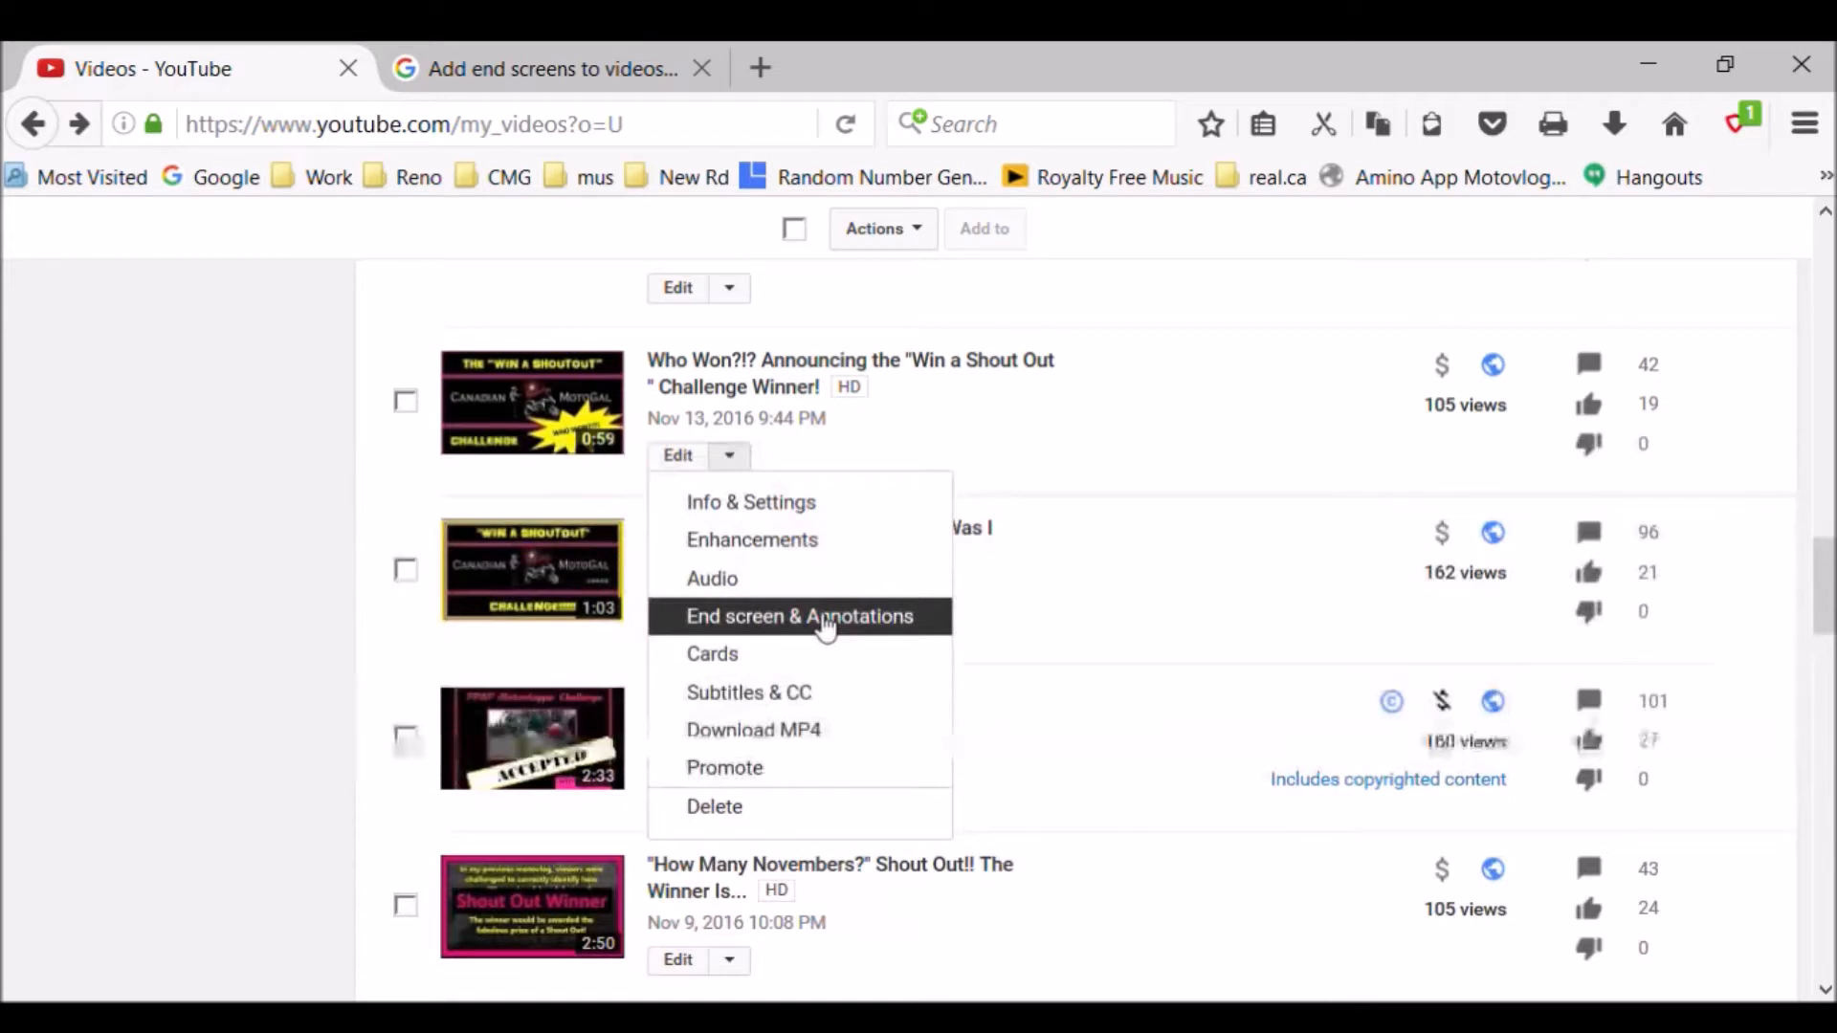
pyautogui.click(825, 620)
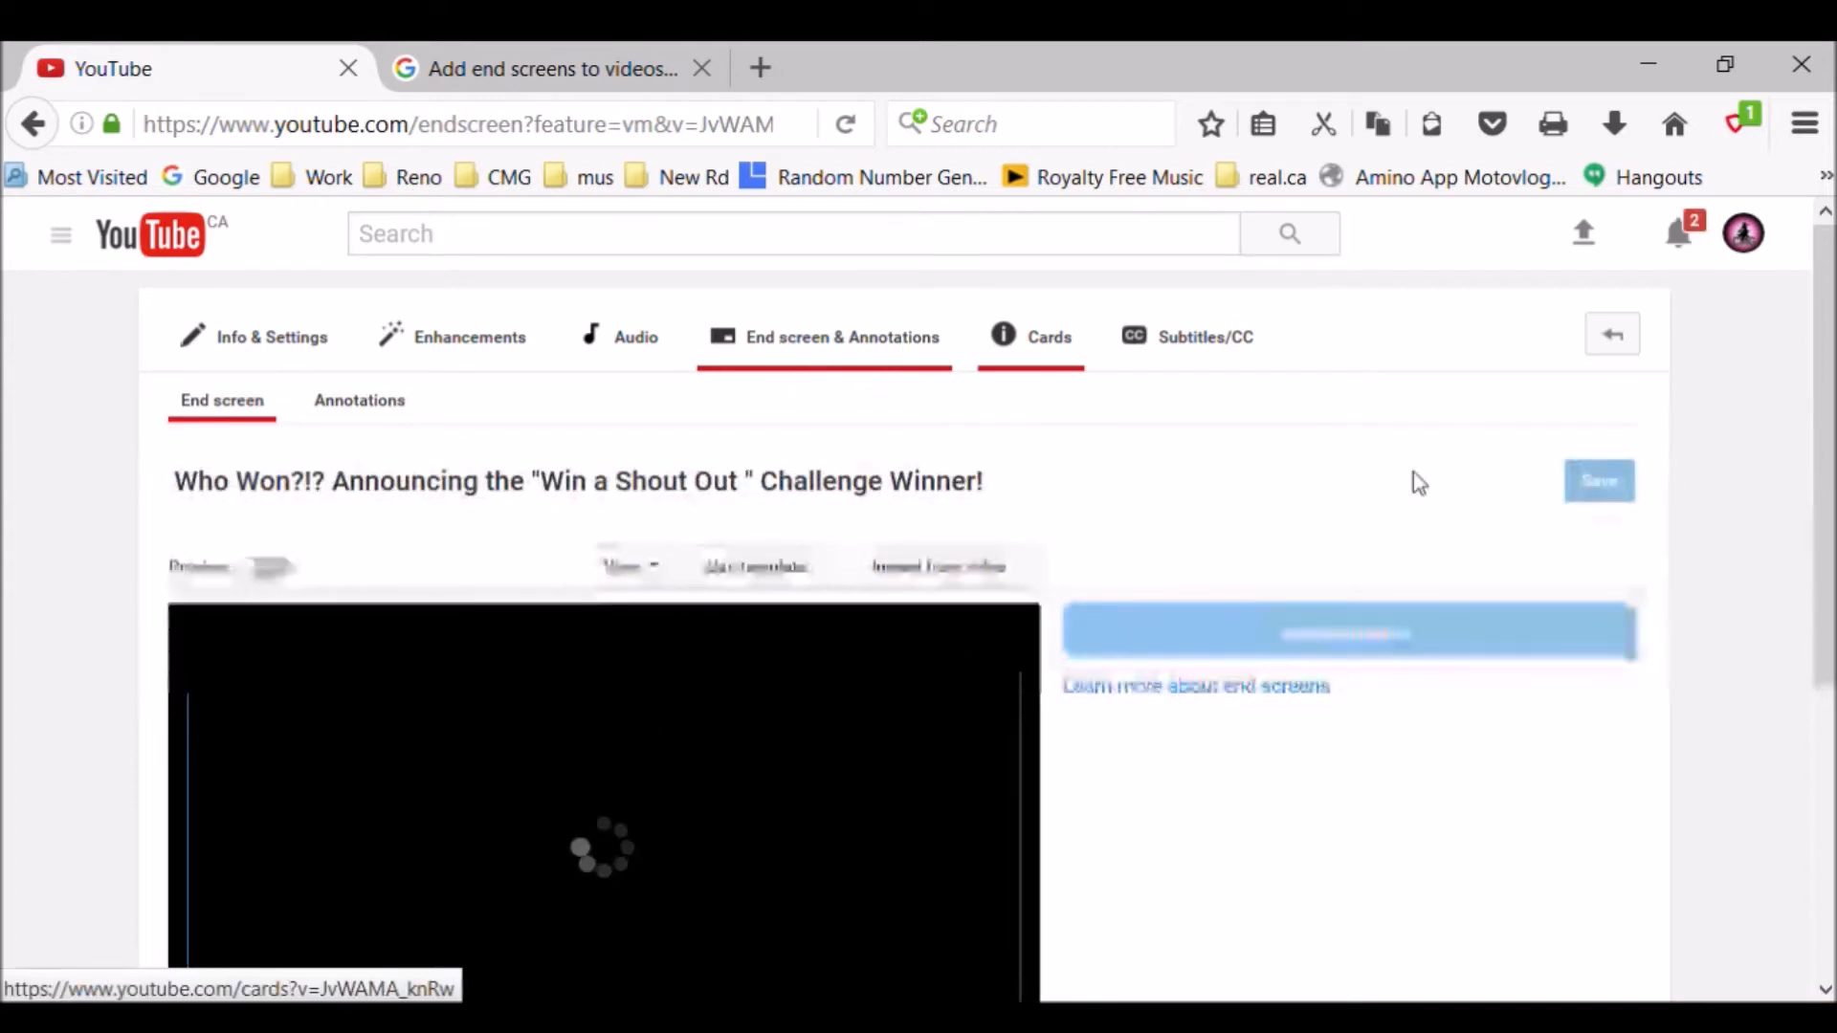
# - Move the video's playback position to 0:51, where the Subscribe graphic is shown
pyautogui.scroll(-2, 1818, 565)
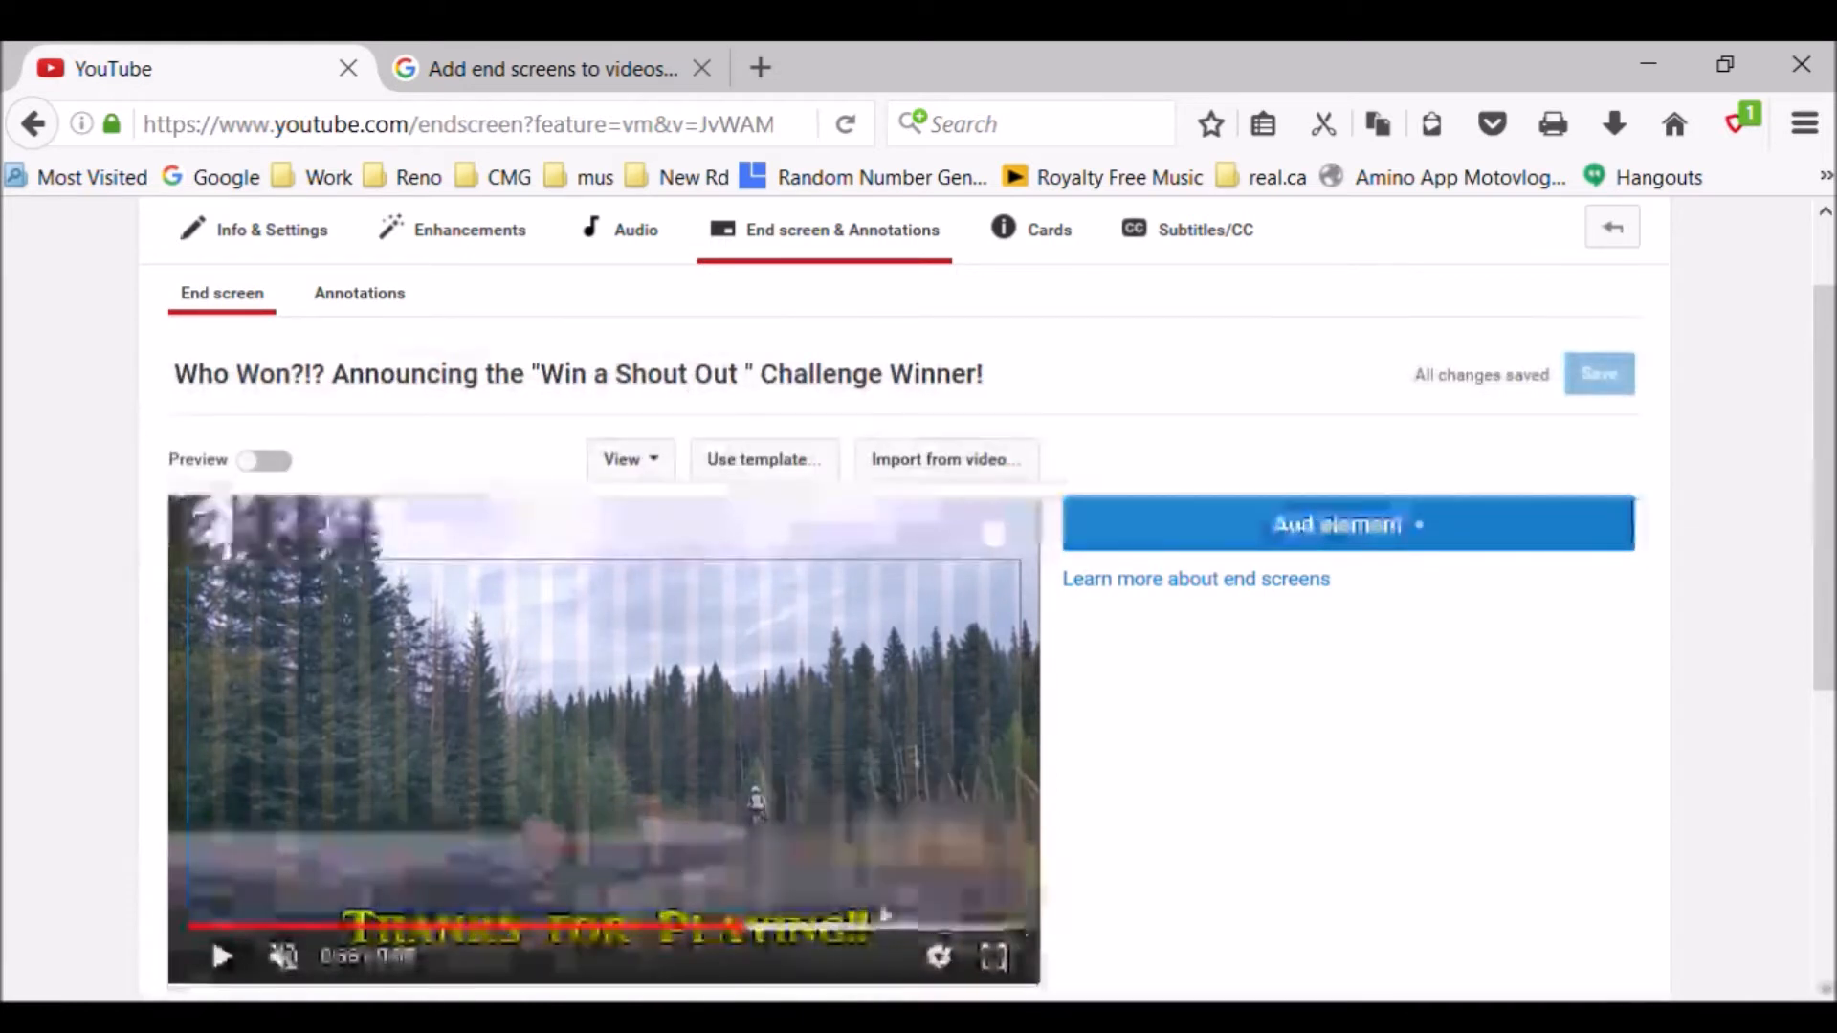
pyautogui.moveTo(765, 930); pyautogui.dragTo(886, 938)
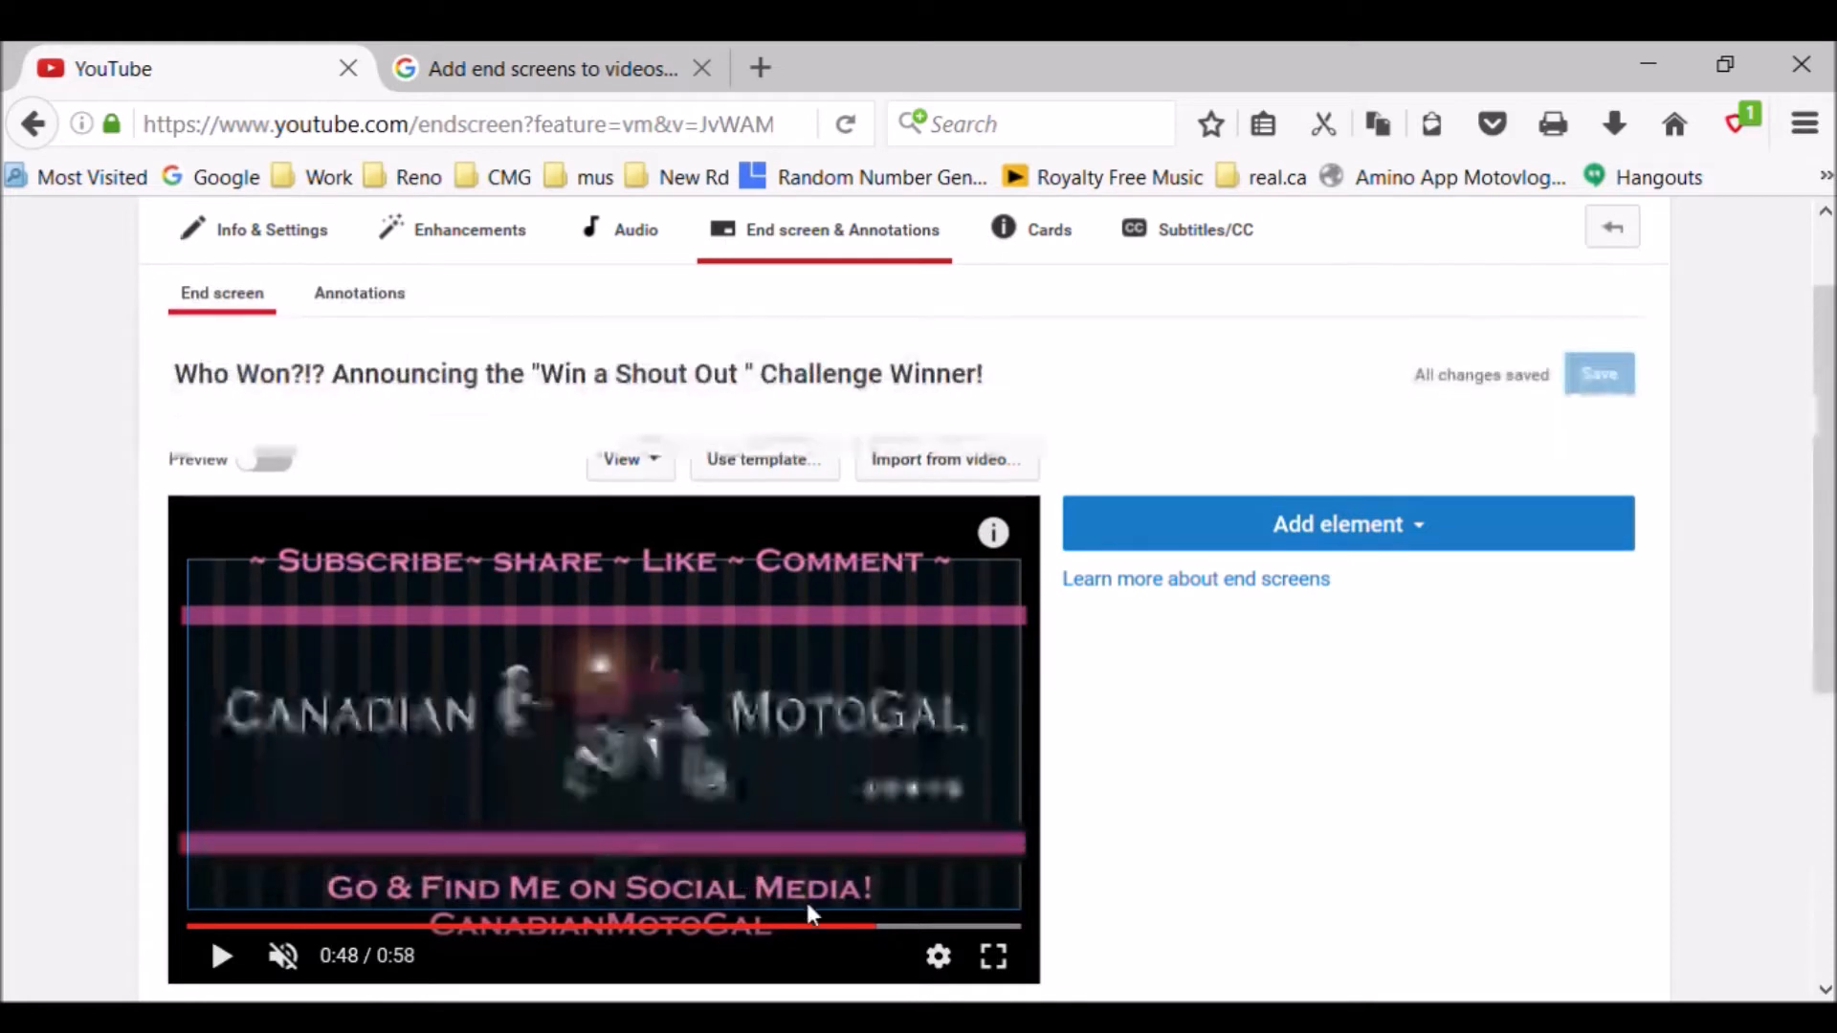
pyautogui.click(907, 928)
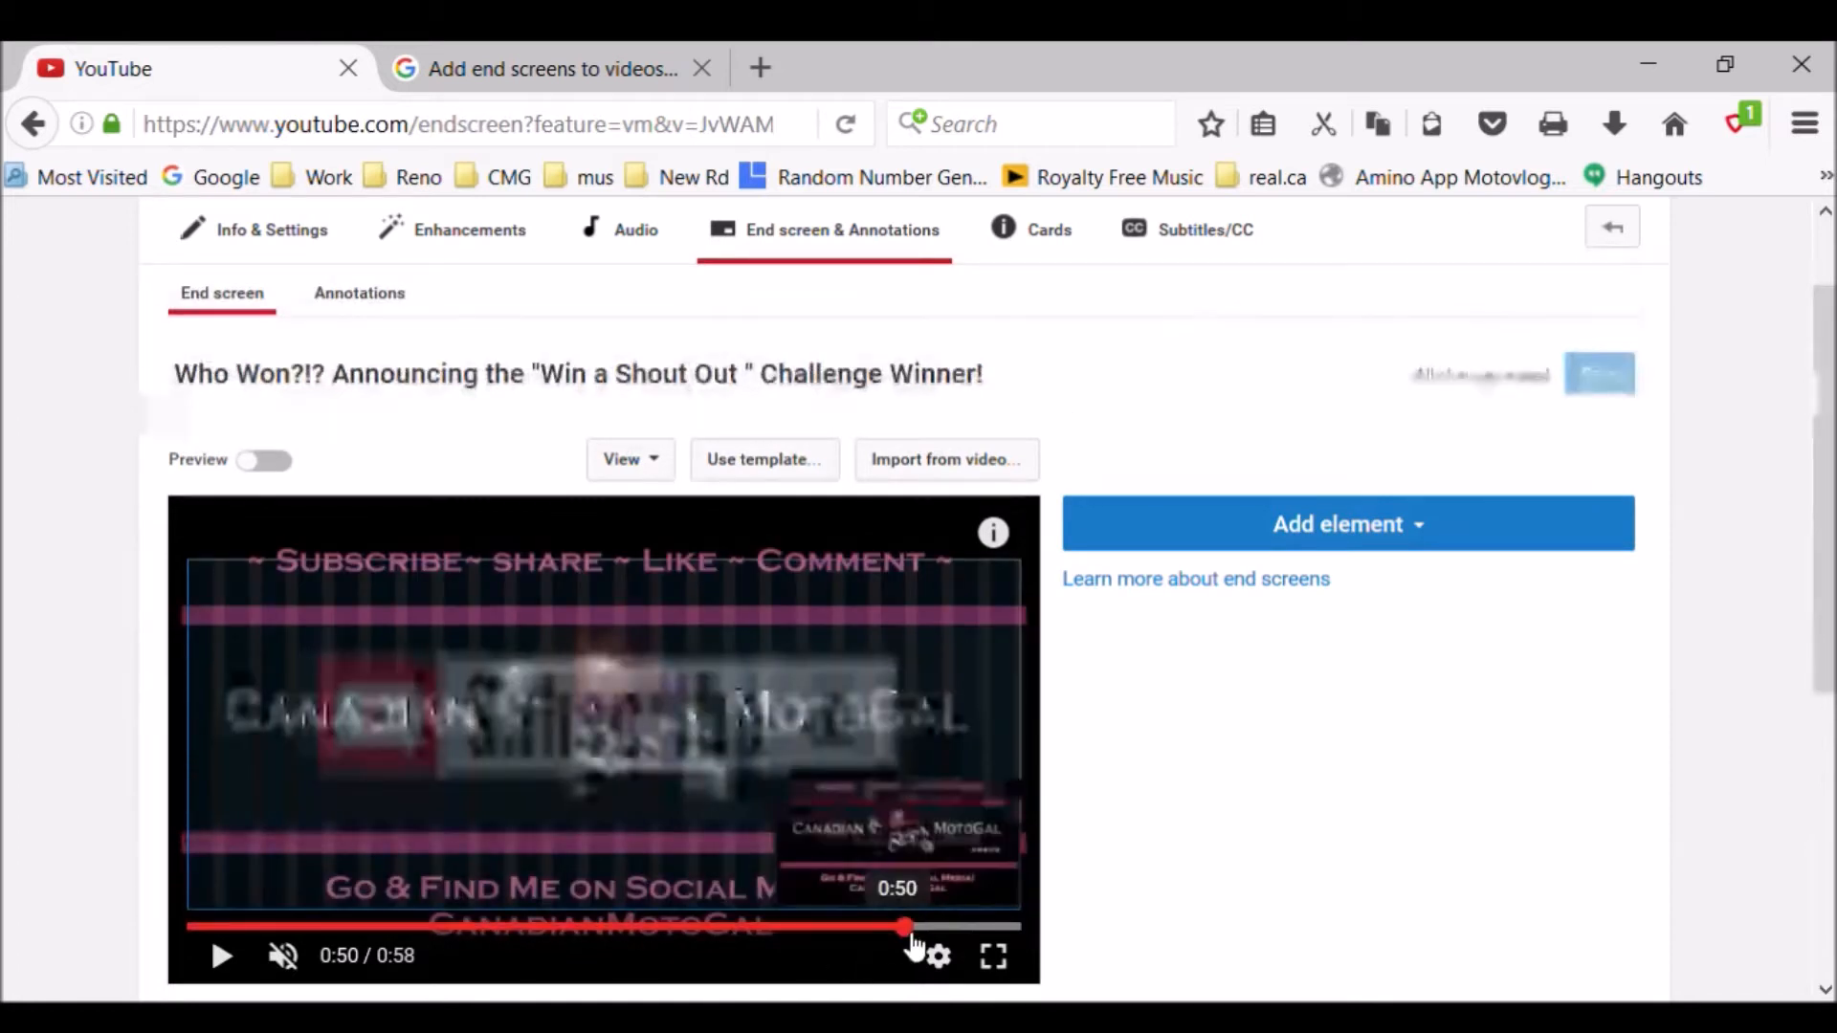
pyautogui.click(918, 928)
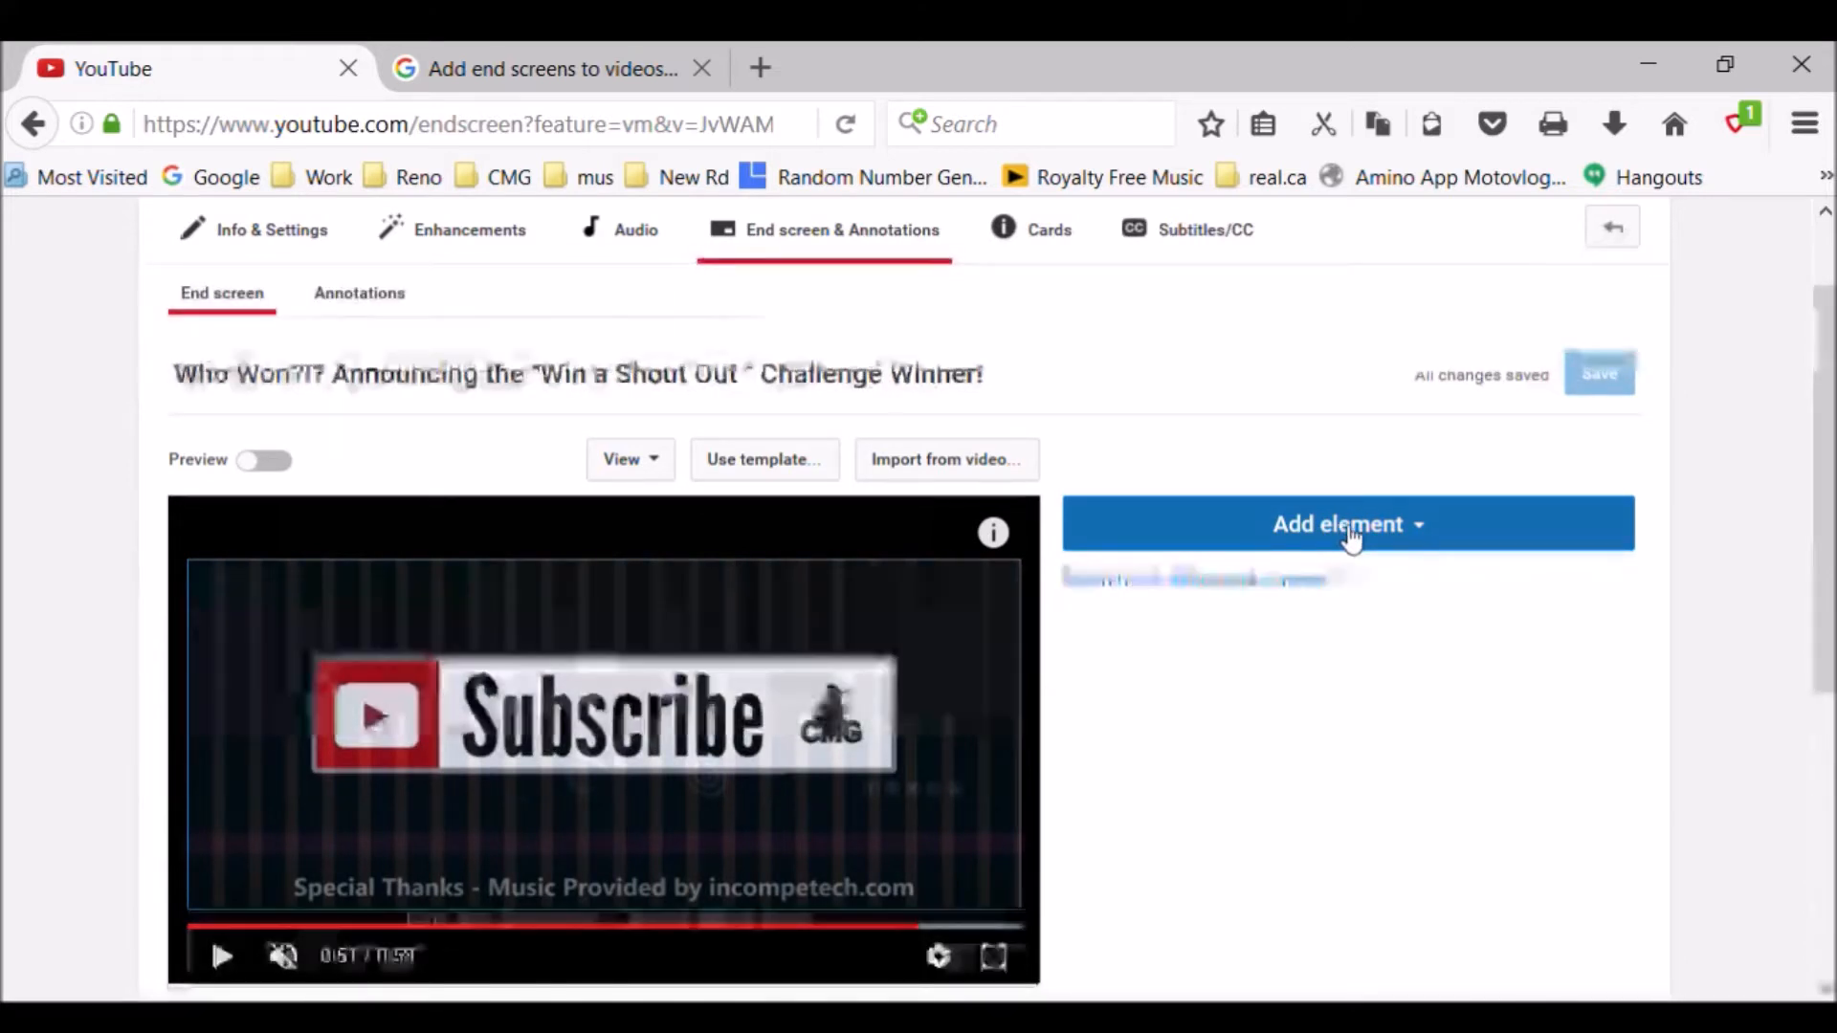
# - Add a Video or Playlist end screen element that features the most recent upload
pyautogui.click(1401, 542)
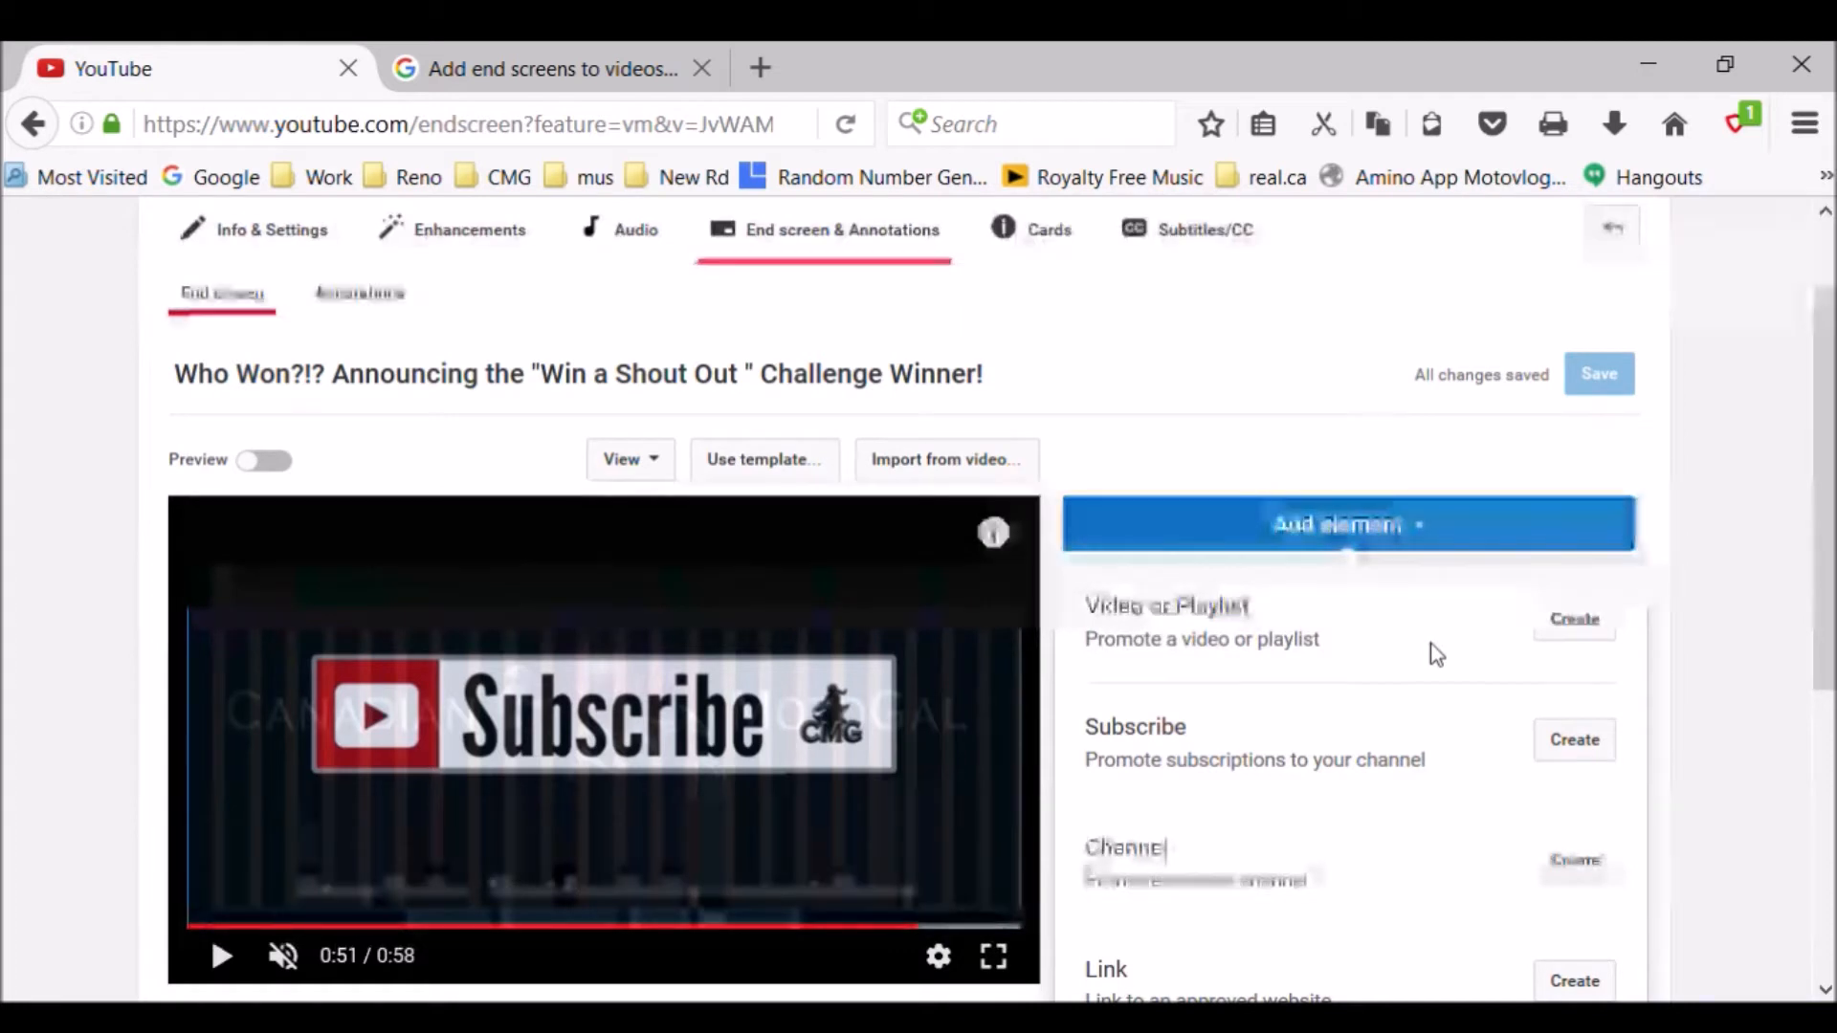
pyautogui.click(1576, 622)
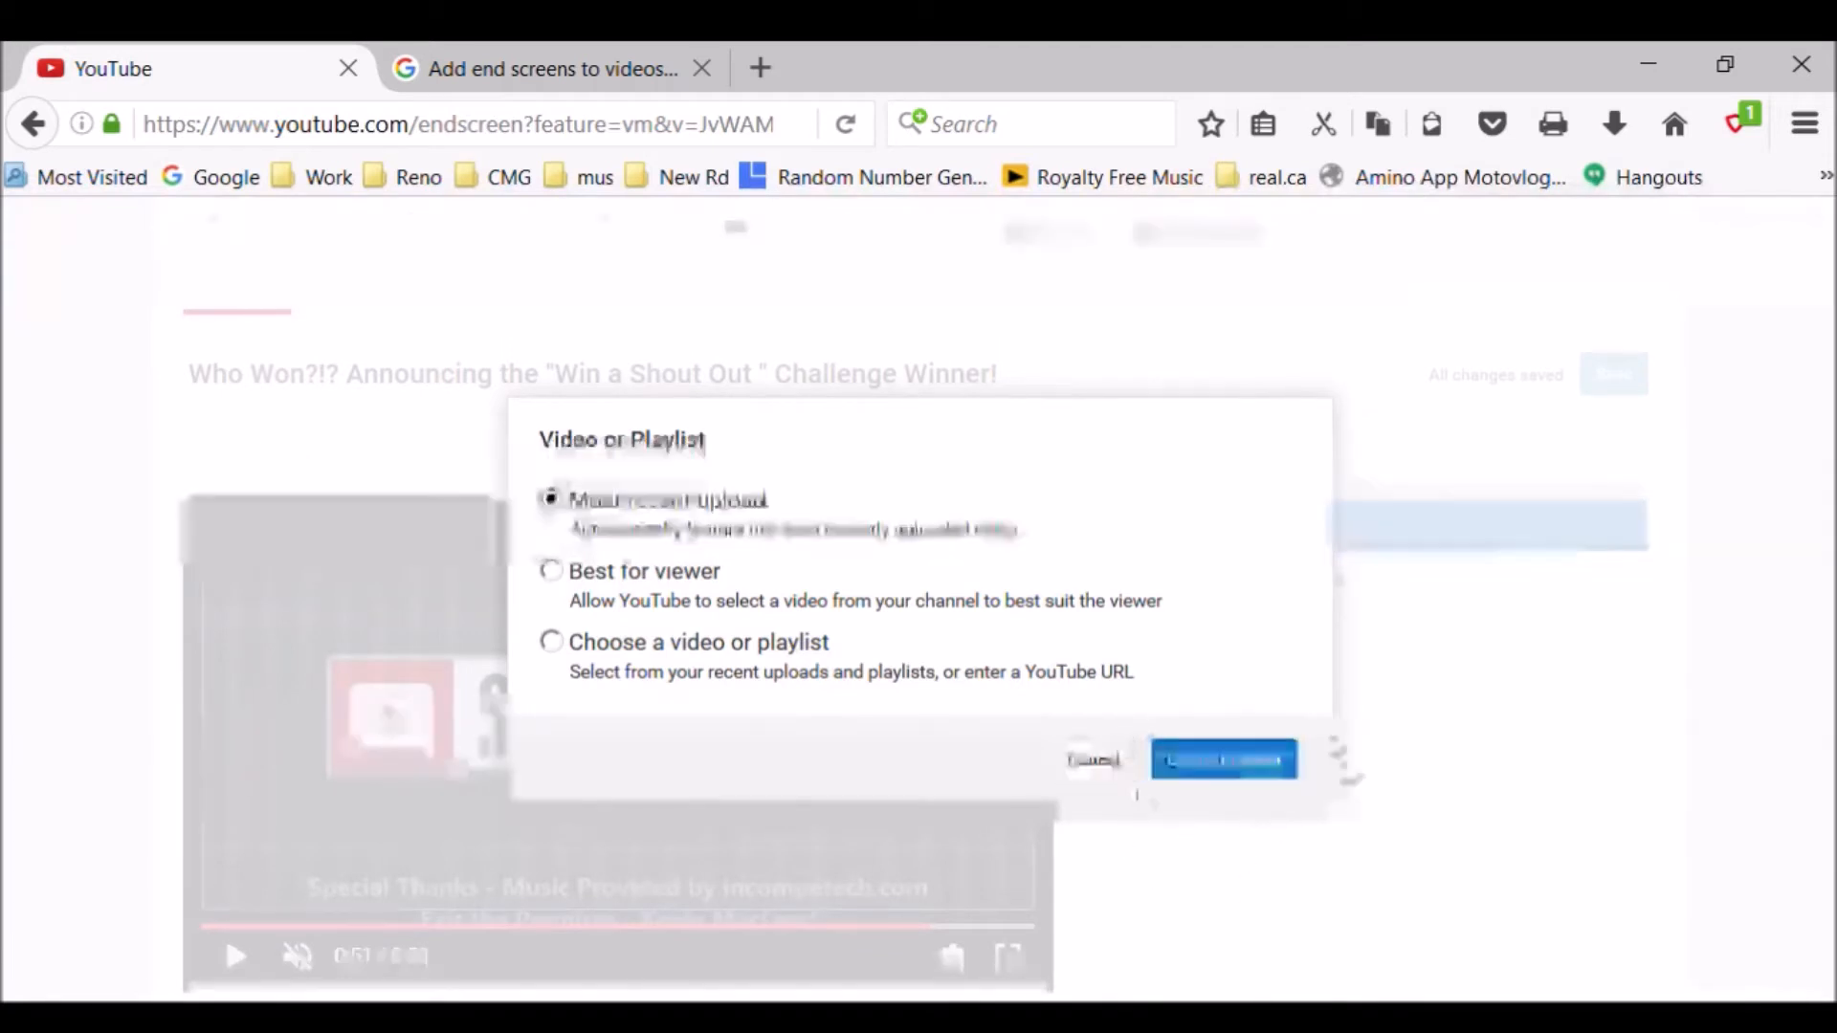
pyautogui.click(1289, 766)
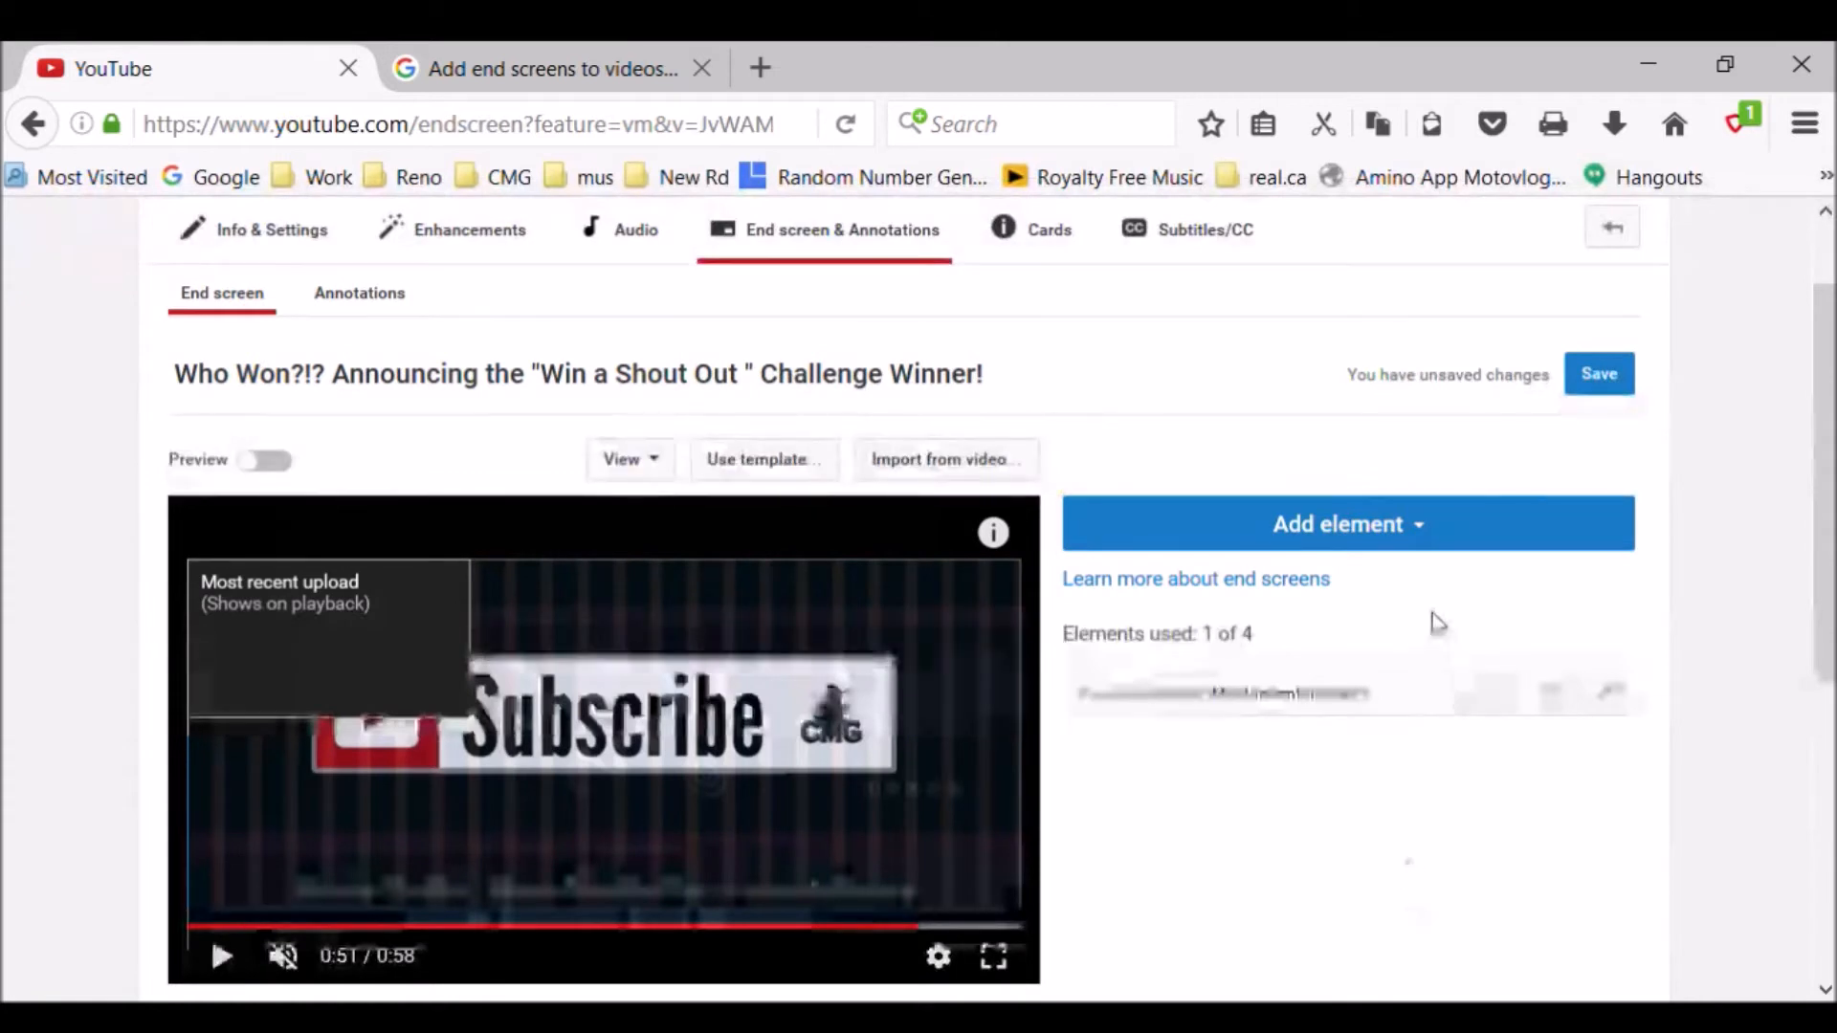
# - Add a second video element that features the uploaded CANADIAN MOTOGAL Channel Trailer
pyautogui.click(1427, 538)
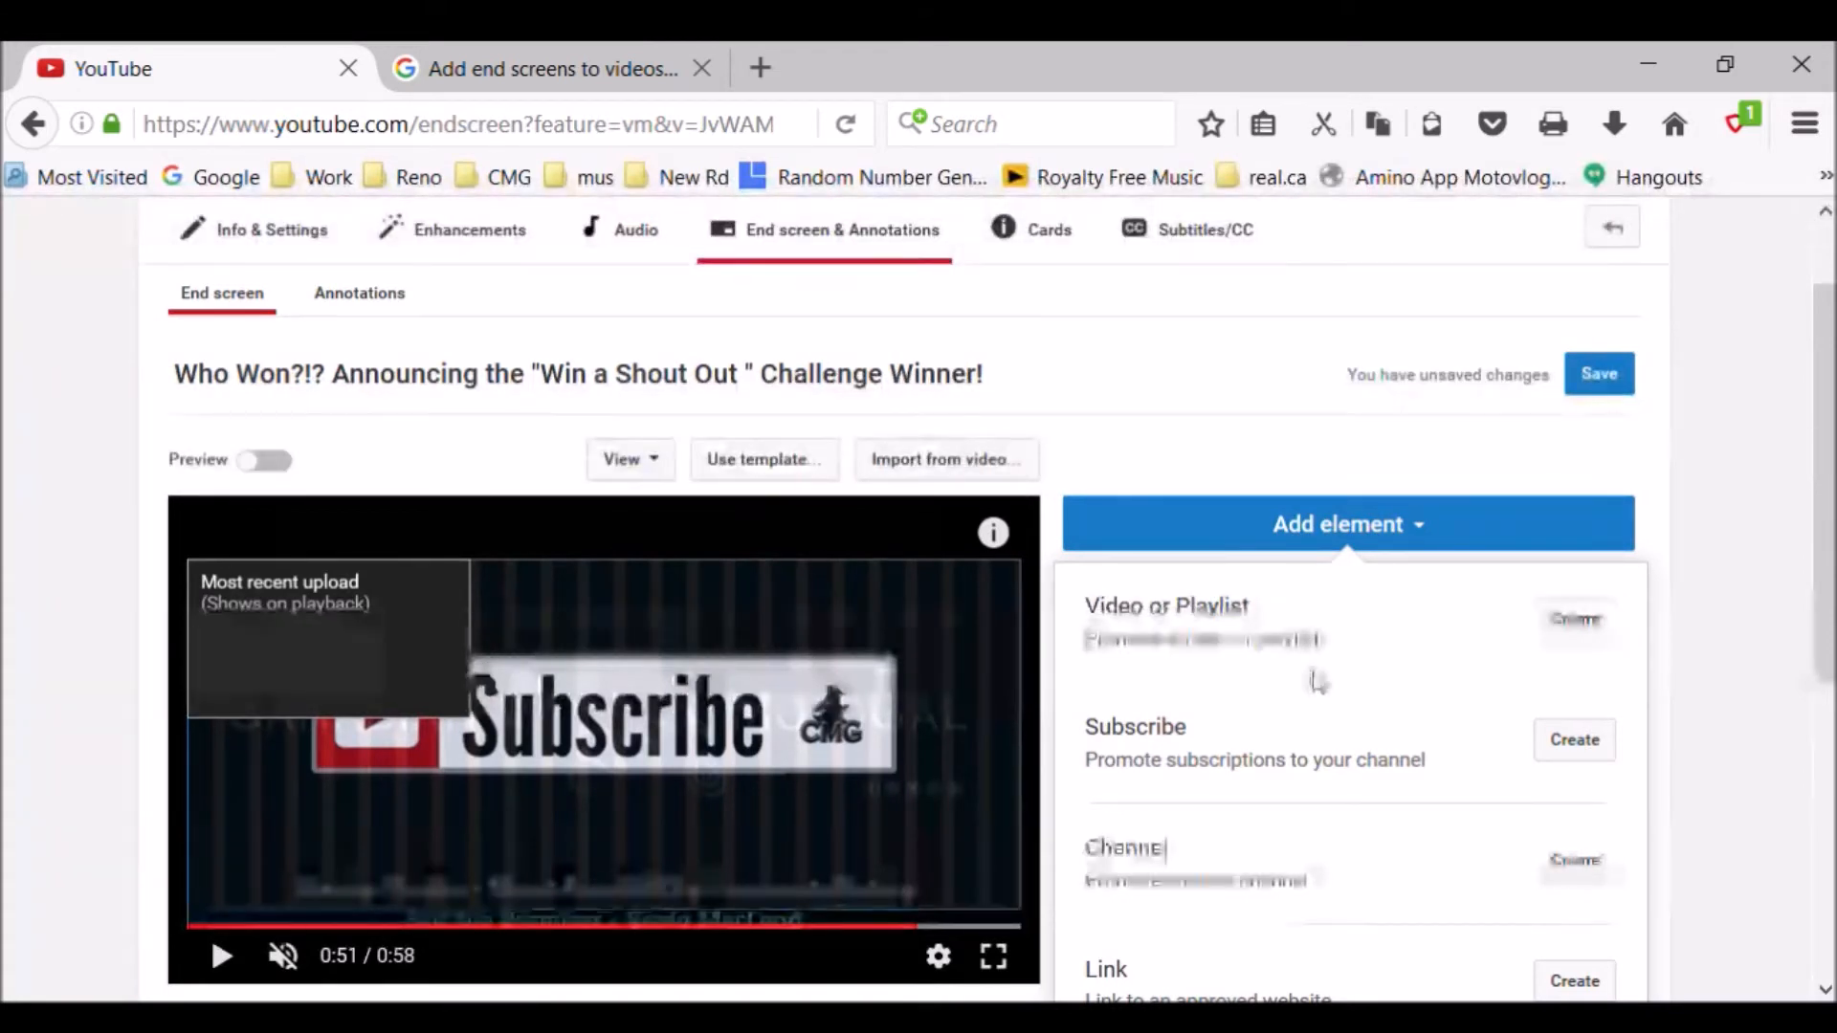
pyautogui.click(1592, 633)
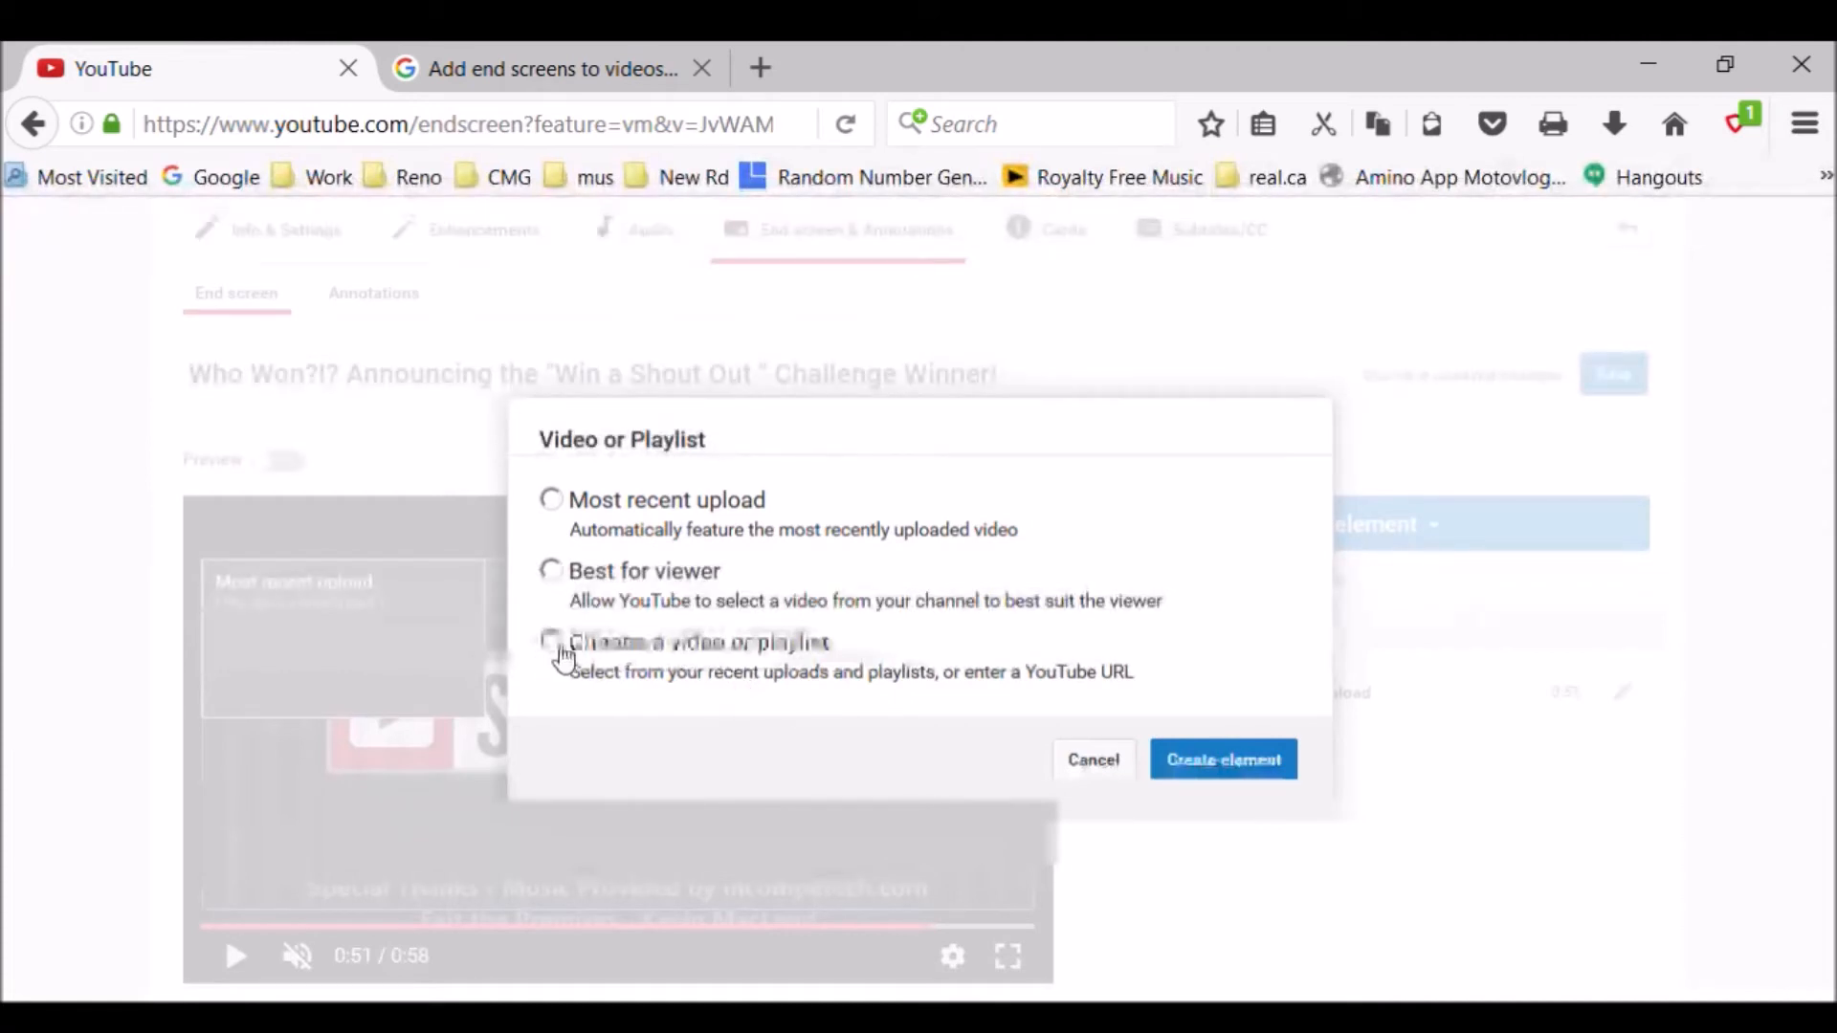
pyautogui.click(555, 655)
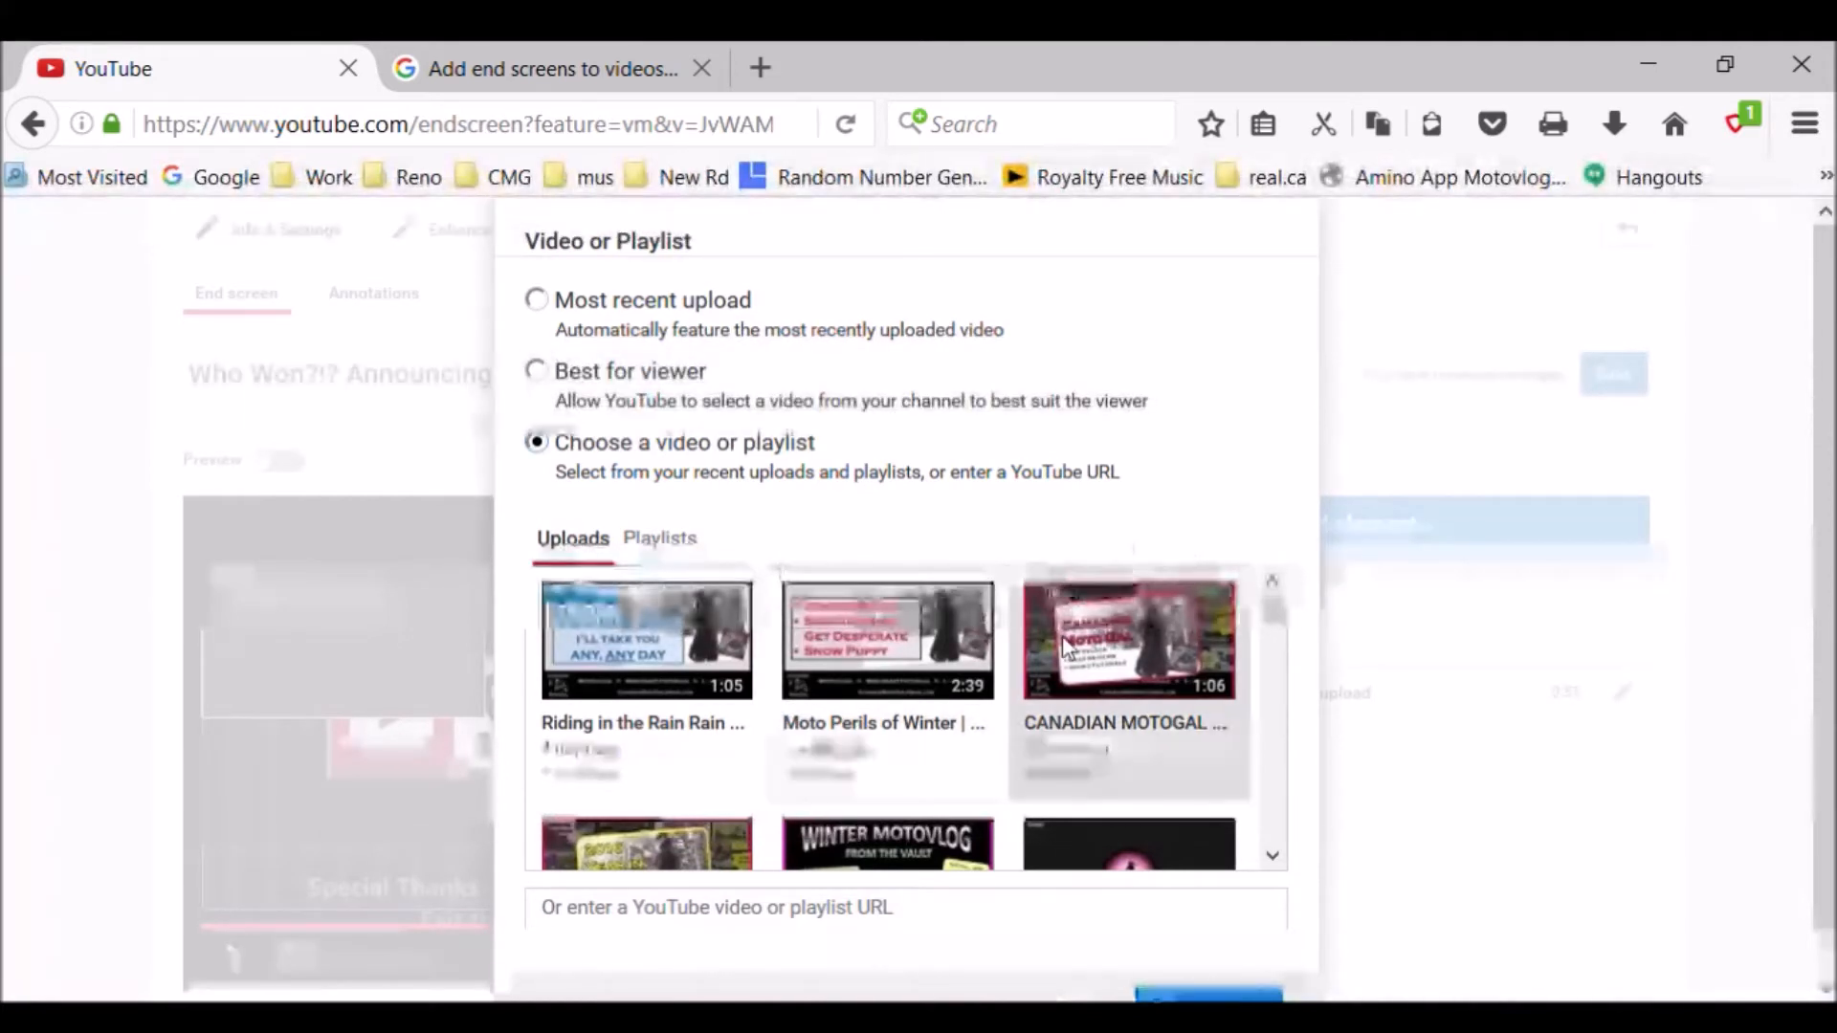
pyautogui.click(1181, 657)
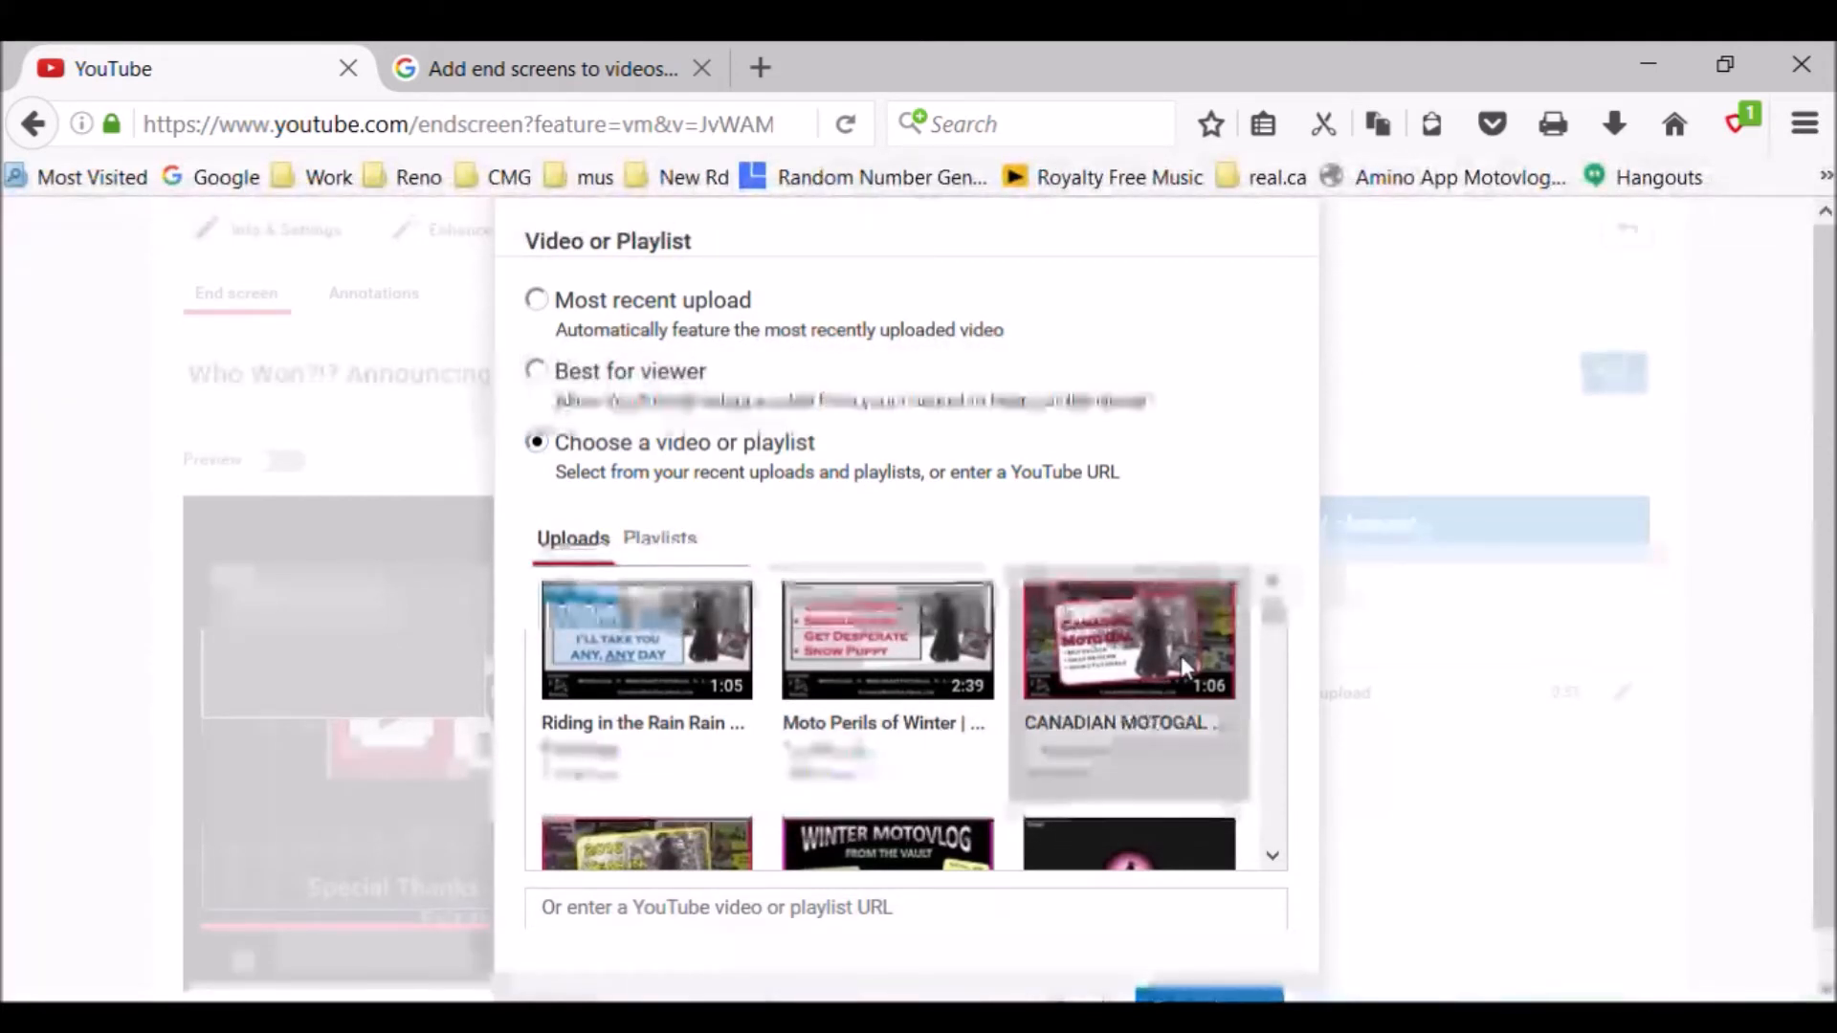
pyautogui.scroll(-1, 1187, 727)
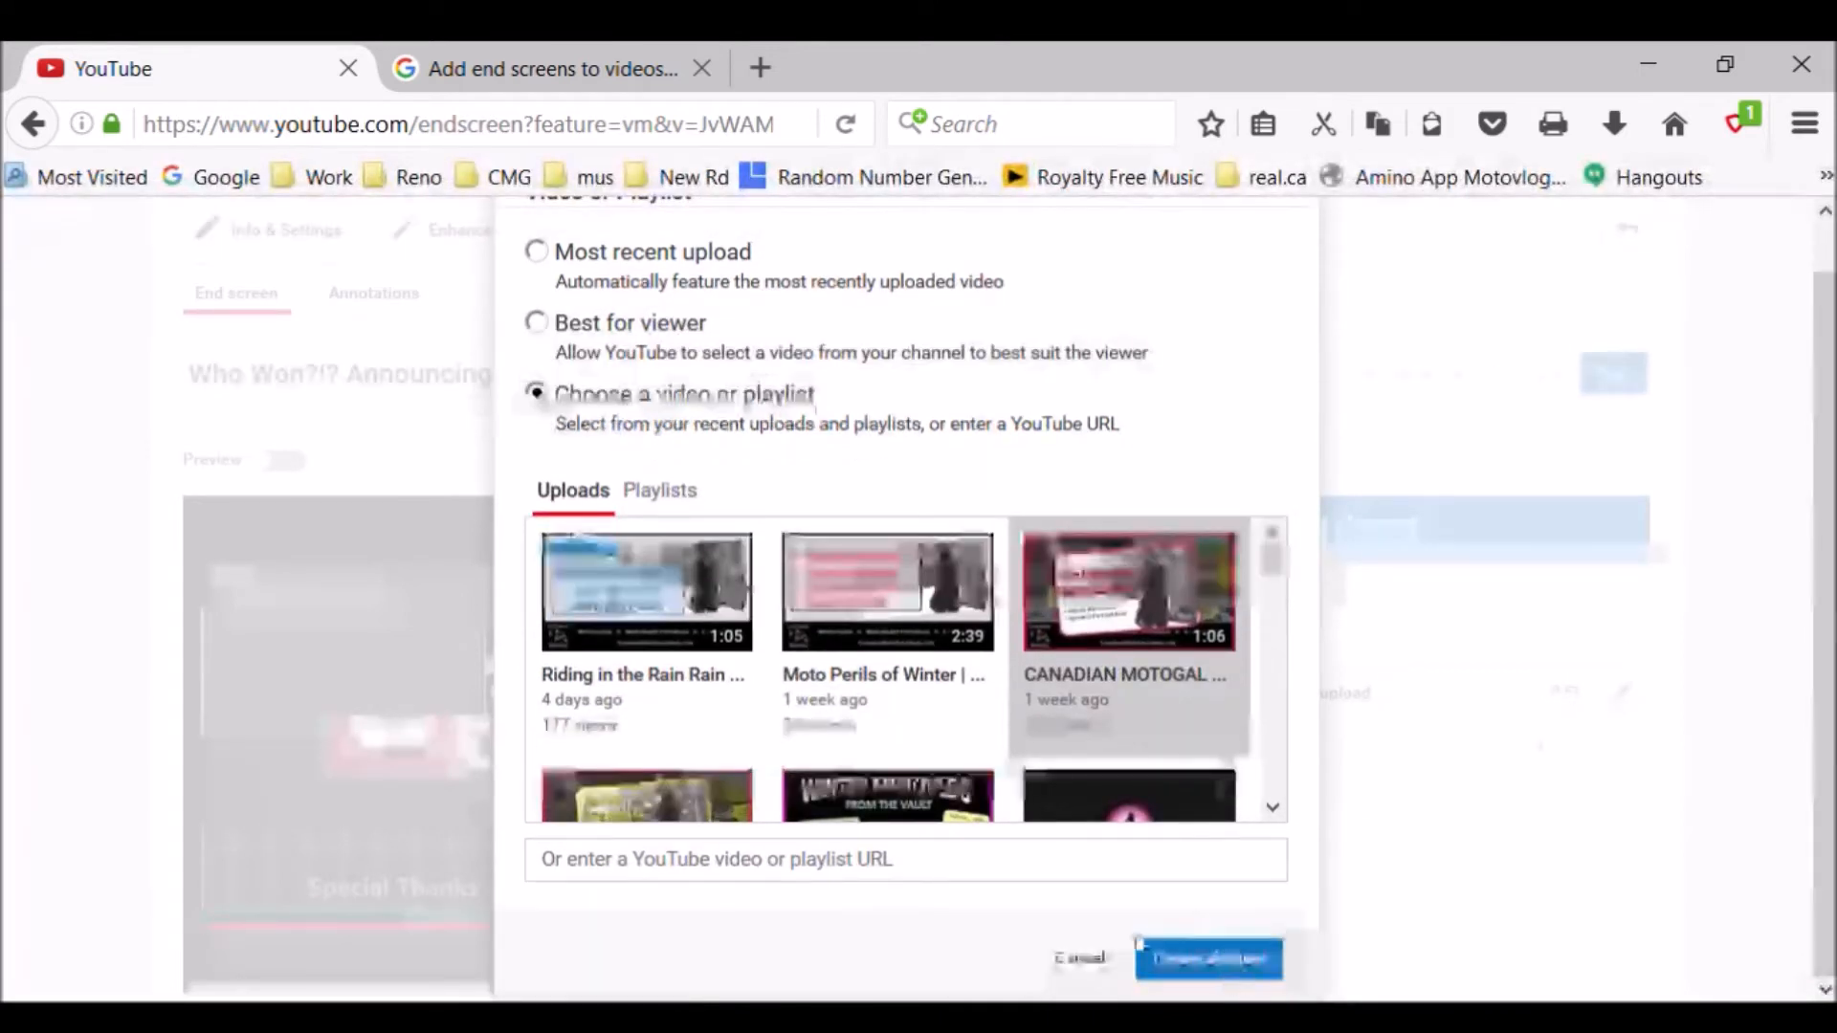
pyautogui.click(1215, 964)
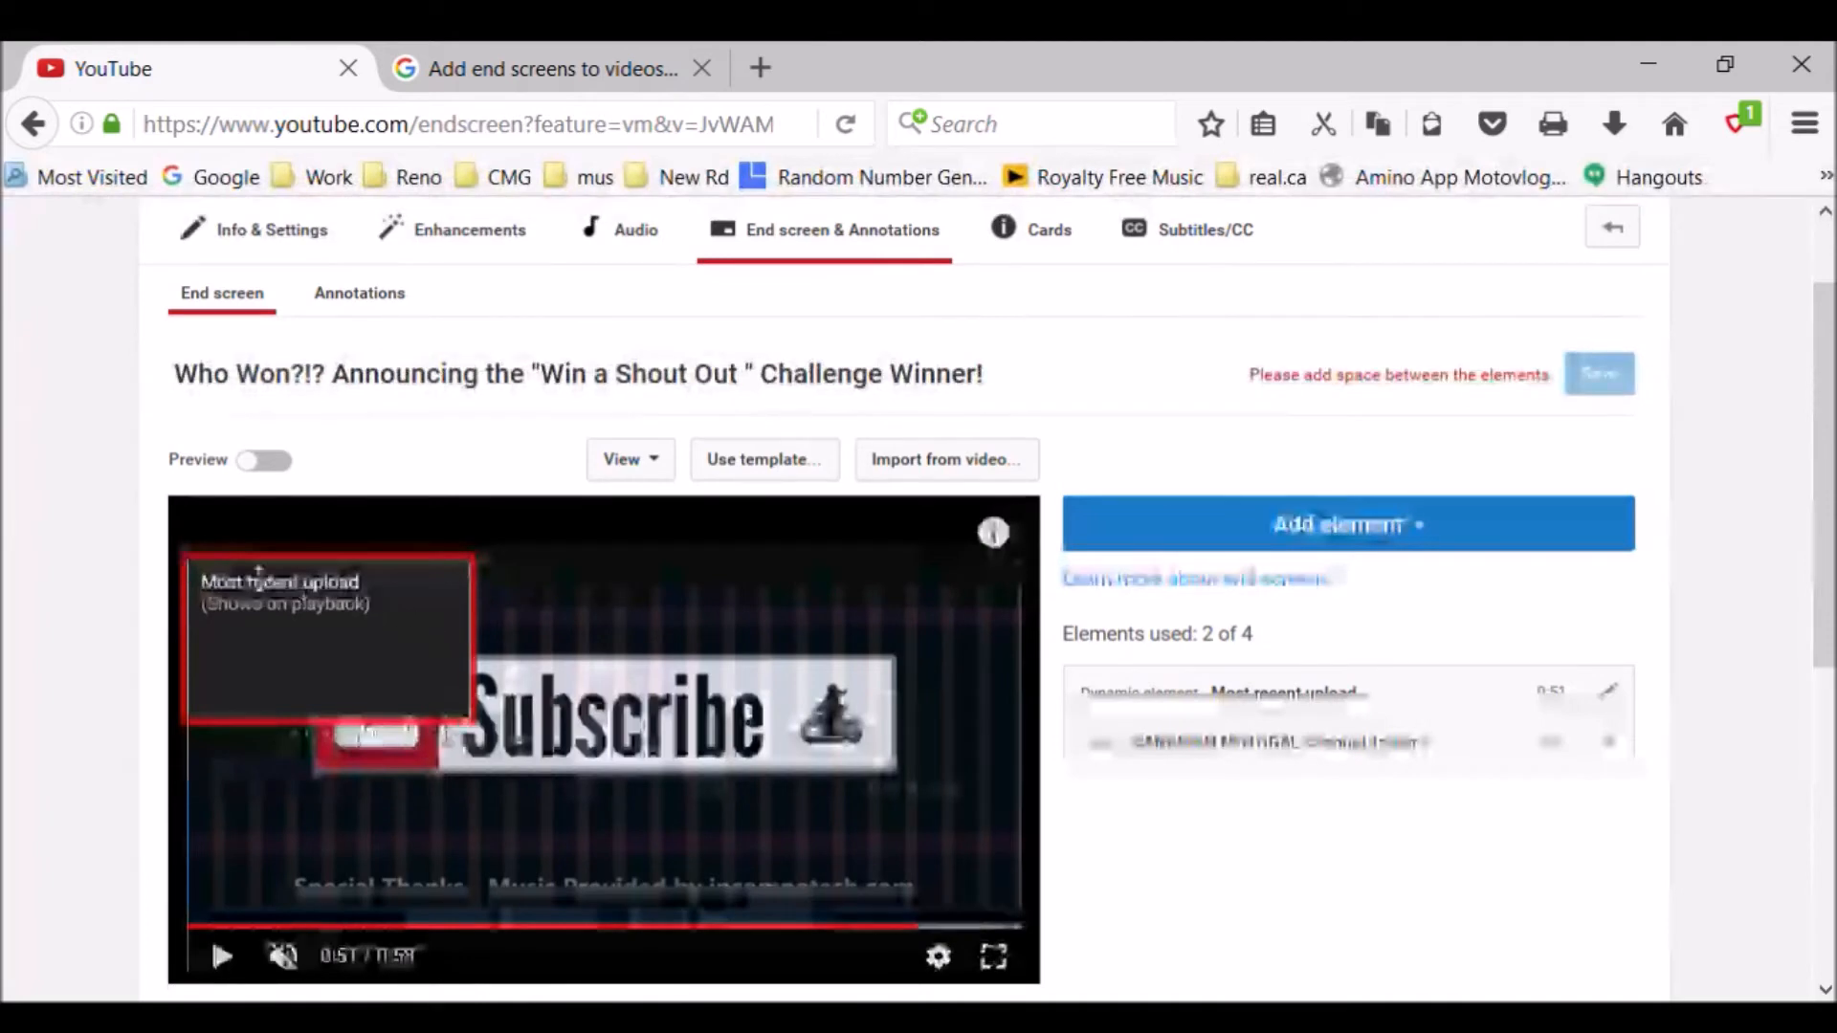
# - Place the channel trailer element in the video frame's upper-right corner, keeping the most recent upload element in the upper-left corner
pyautogui.moveTo(435, 665); pyautogui.dragTo(591, 752)
pyautogui.moveTo(508, 710); pyautogui.dragTo(902, 644)
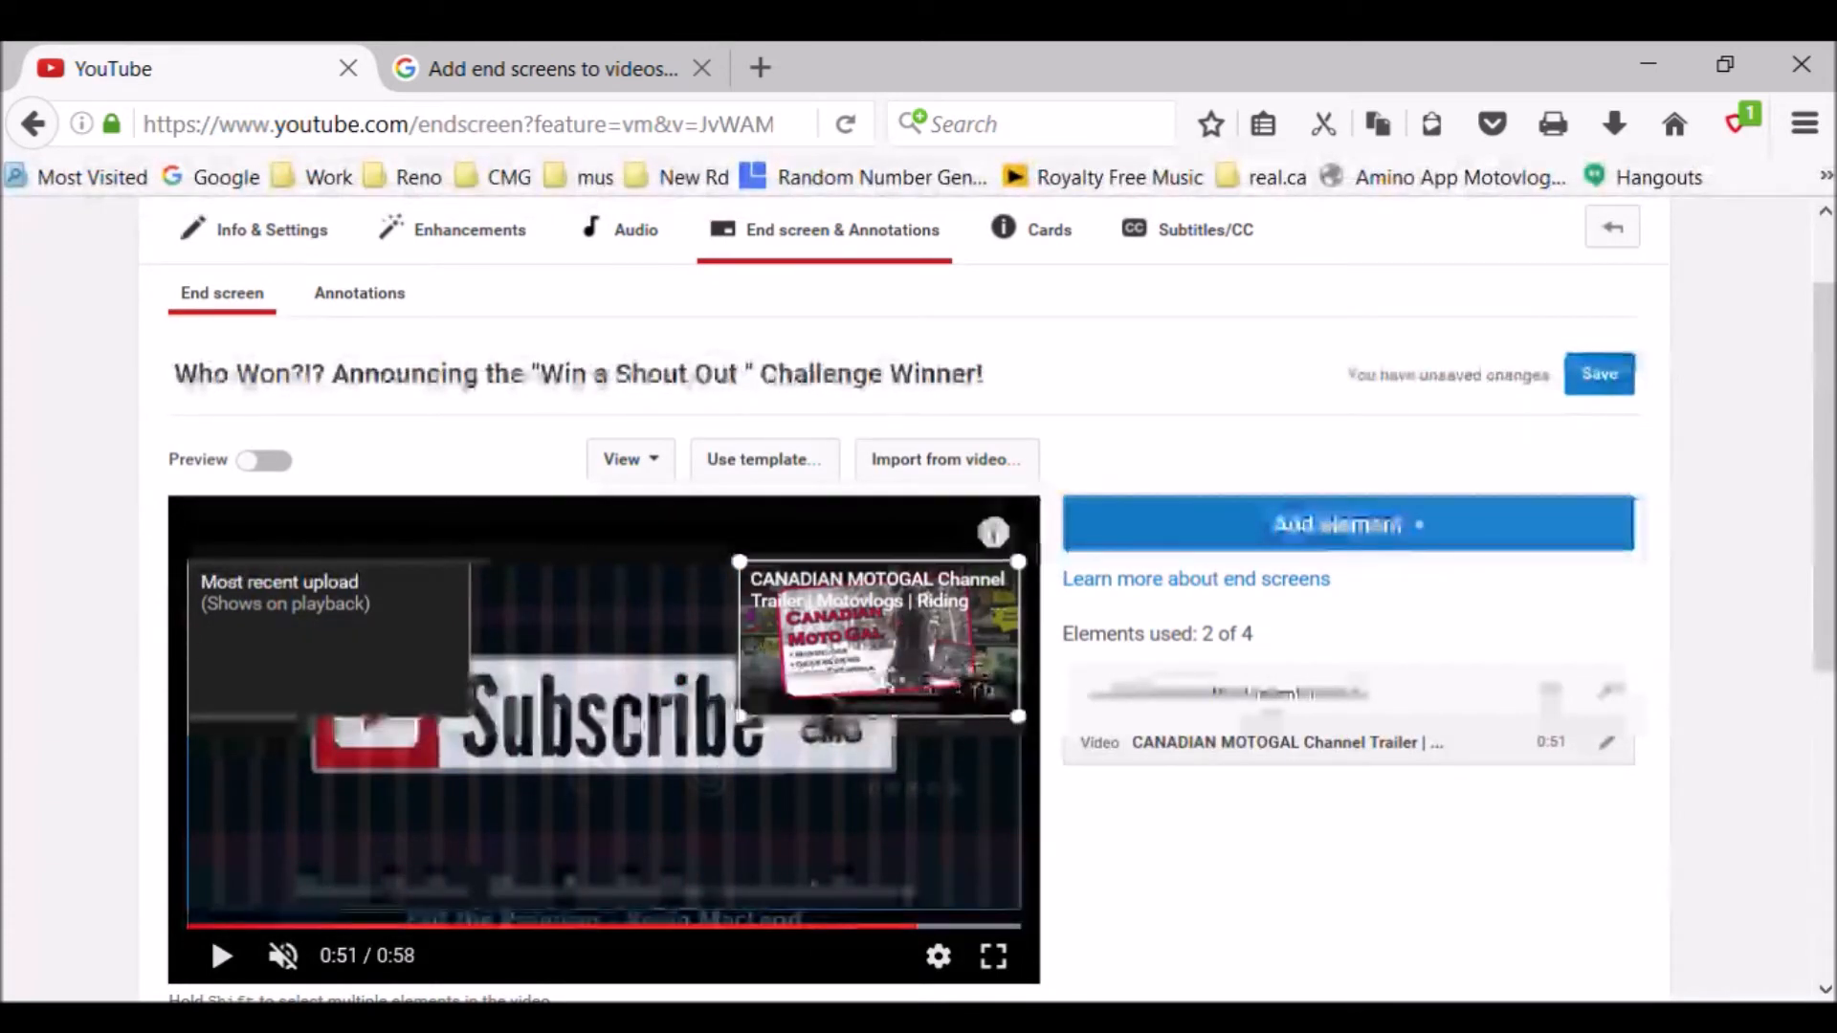
pyautogui.moveTo(400, 633)
pyautogui.mouseDown()
pyautogui.moveTo(621, 758)
pyautogui.moveTo(439, 779)
pyautogui.moveTo(545, 832)
pyautogui.moveTo(460, 689)
pyautogui.moveTo(380, 661)
pyautogui.mouseUp()
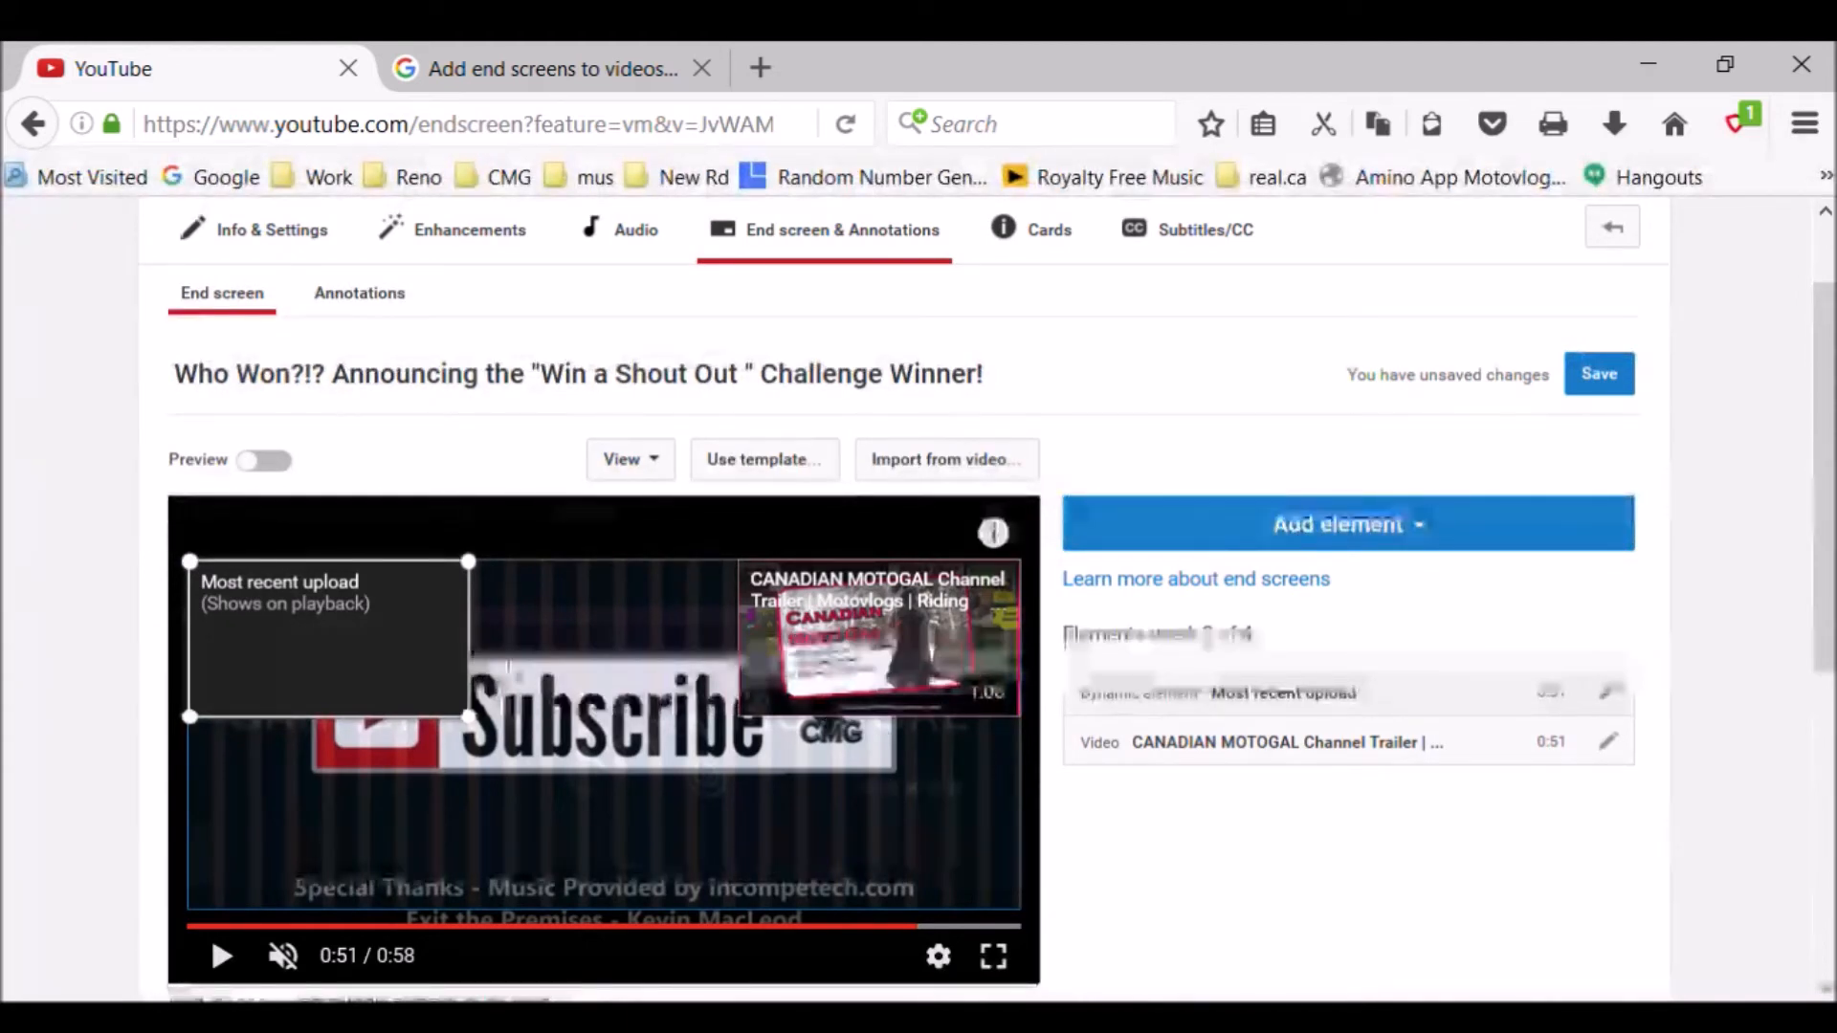
# - Add a Subscribe element for the channel and place it below the channel trailer element in the video frame
pyautogui.click(1400, 547)
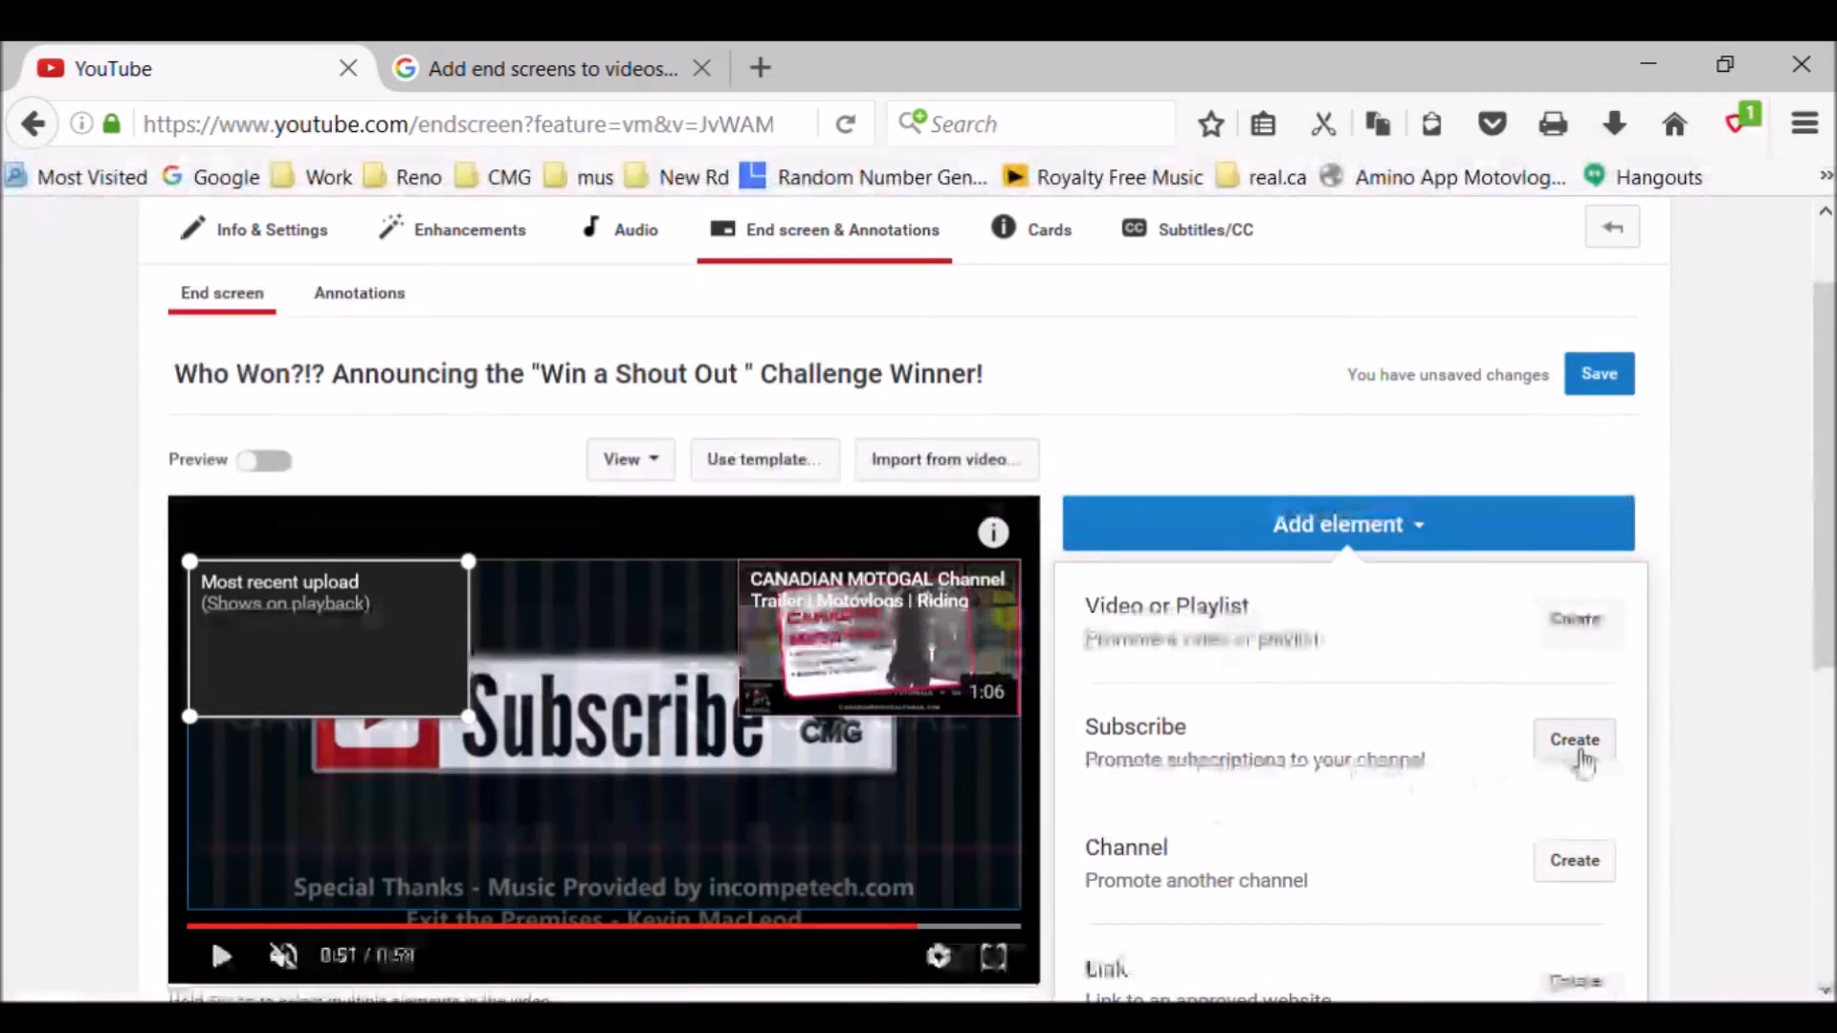
pyautogui.click(1575, 742)
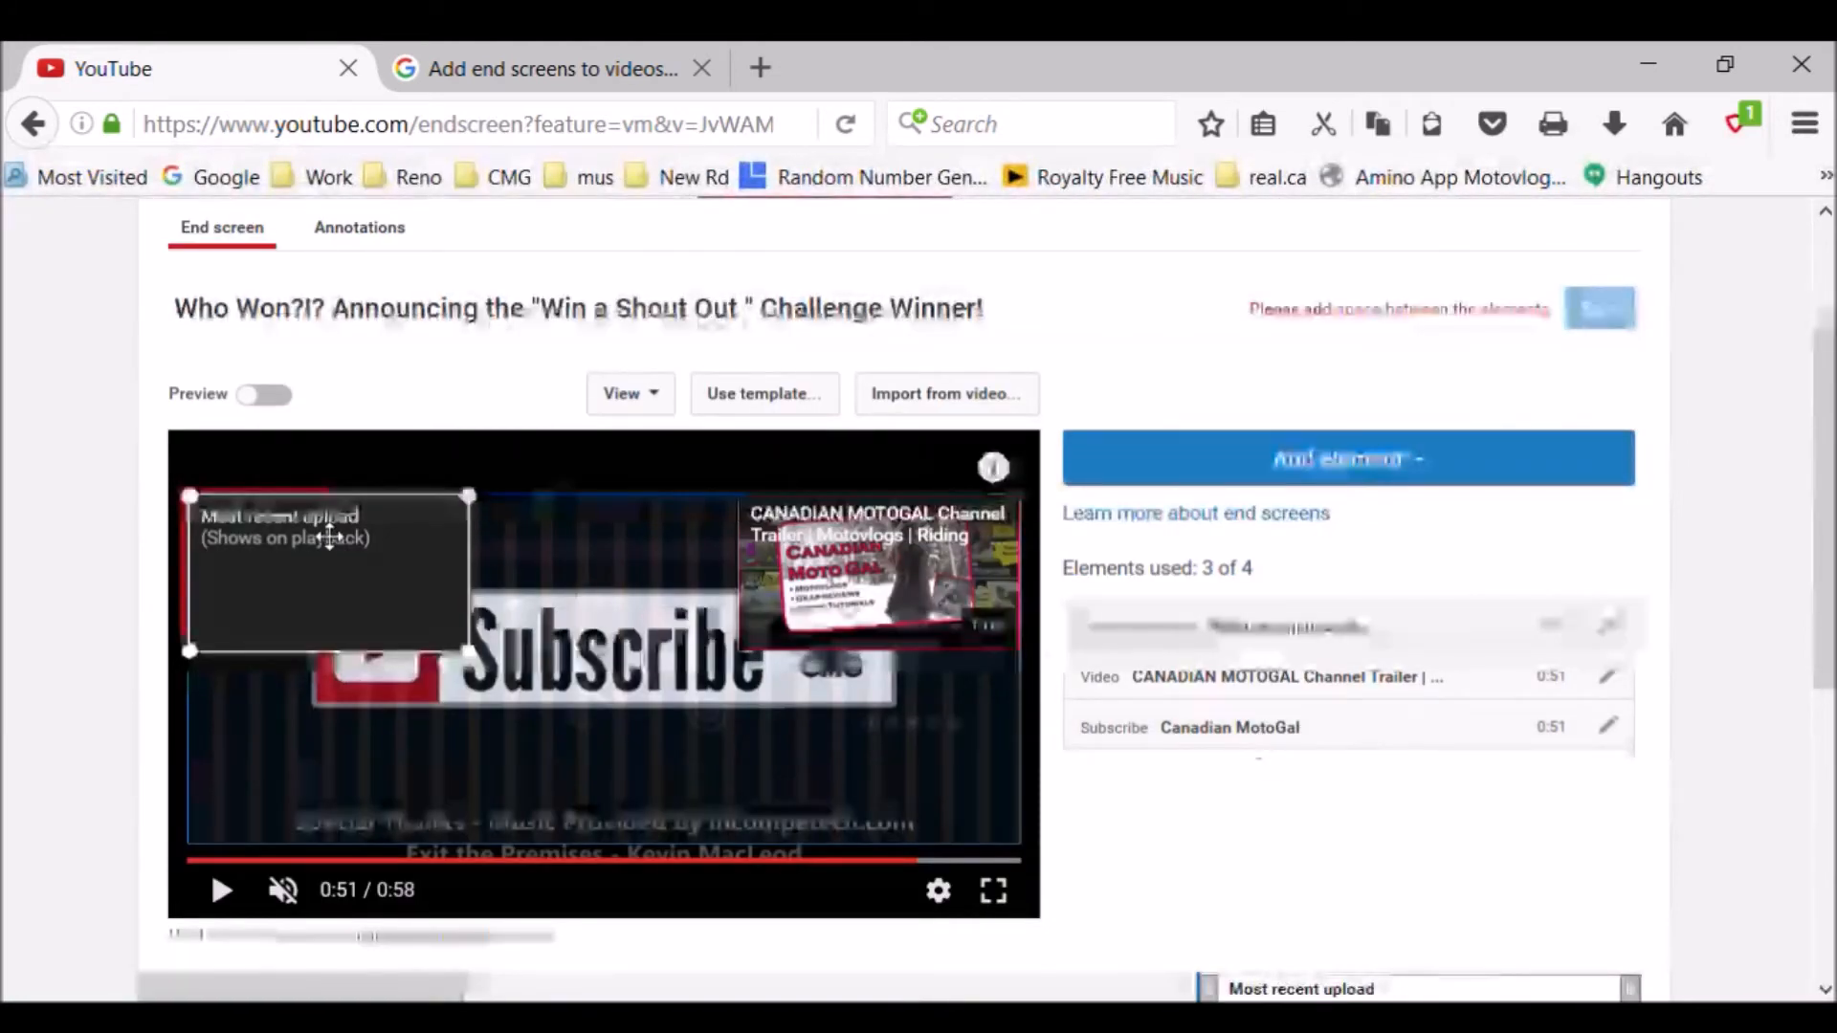
pyautogui.moveTo(329, 537); pyautogui.dragTo(365, 626)
pyautogui.moveTo(287, 564); pyautogui.dragTo(881, 759)
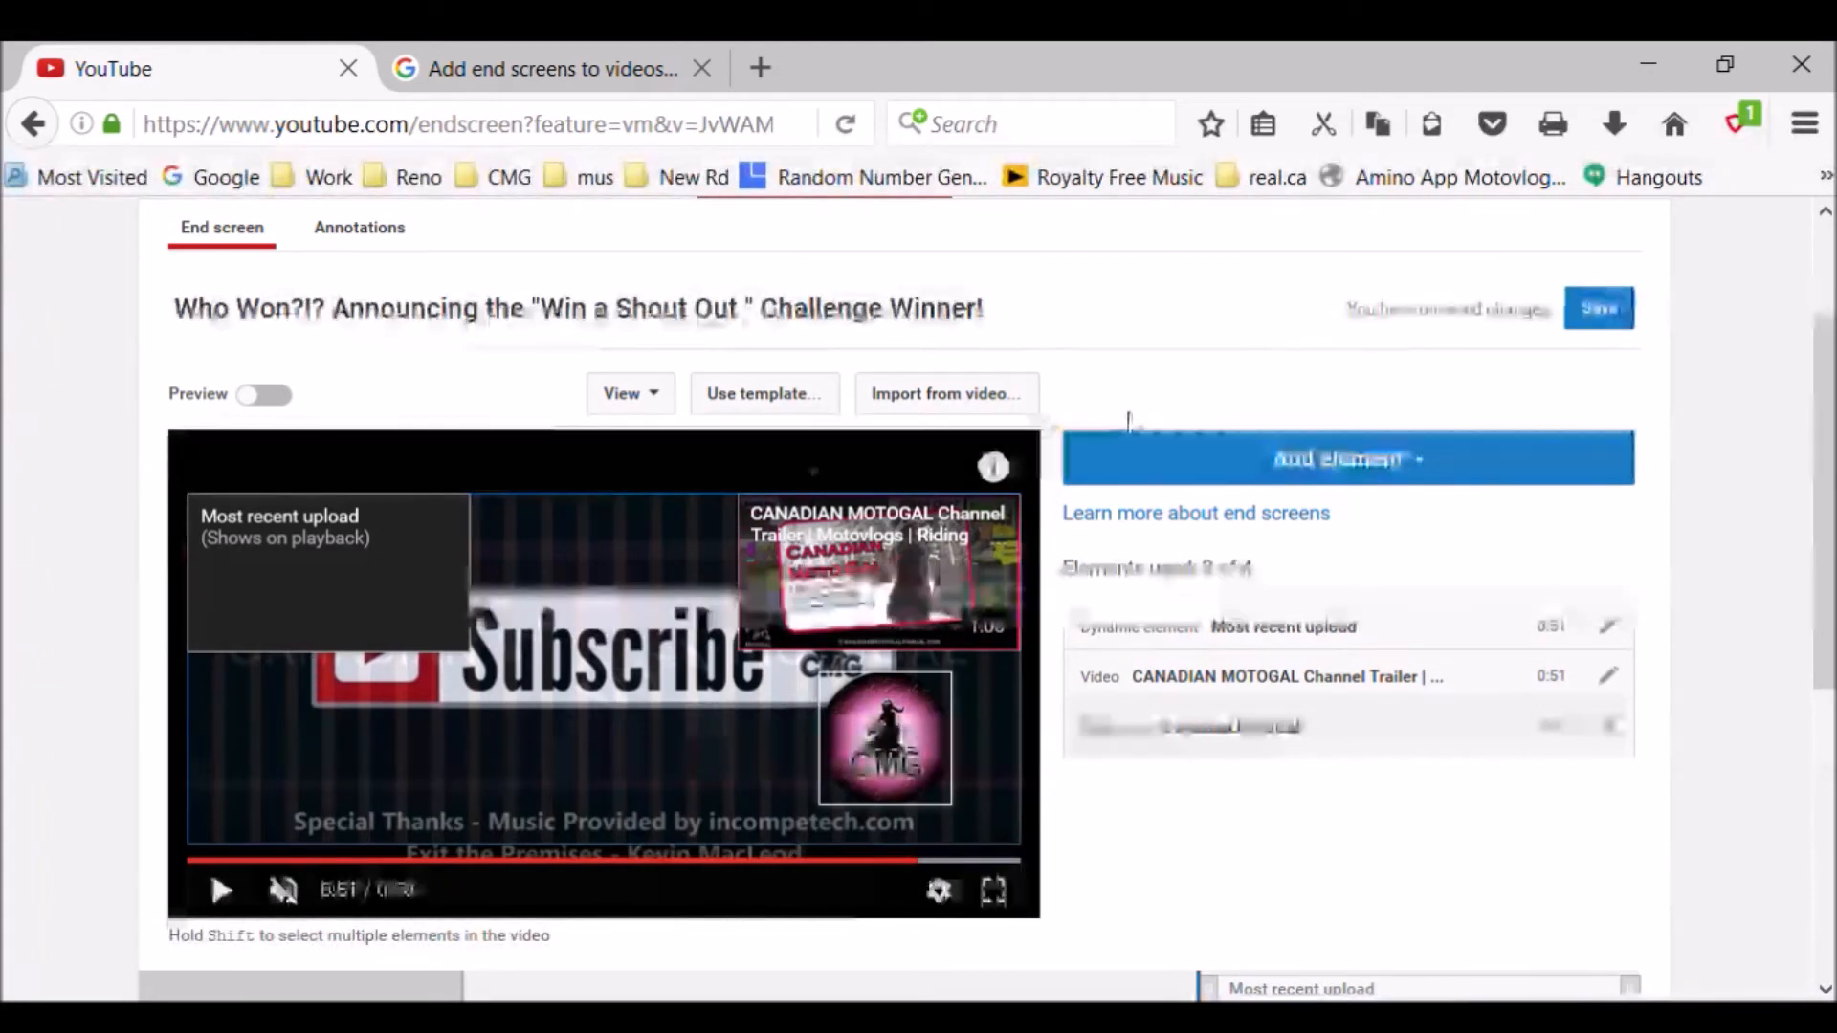
# - Add the "Tidbit Tuesdays: Riding Safety Tidbits" playlist as an element and place it in the video frame's lower-left corner
pyautogui.click(1408, 470)
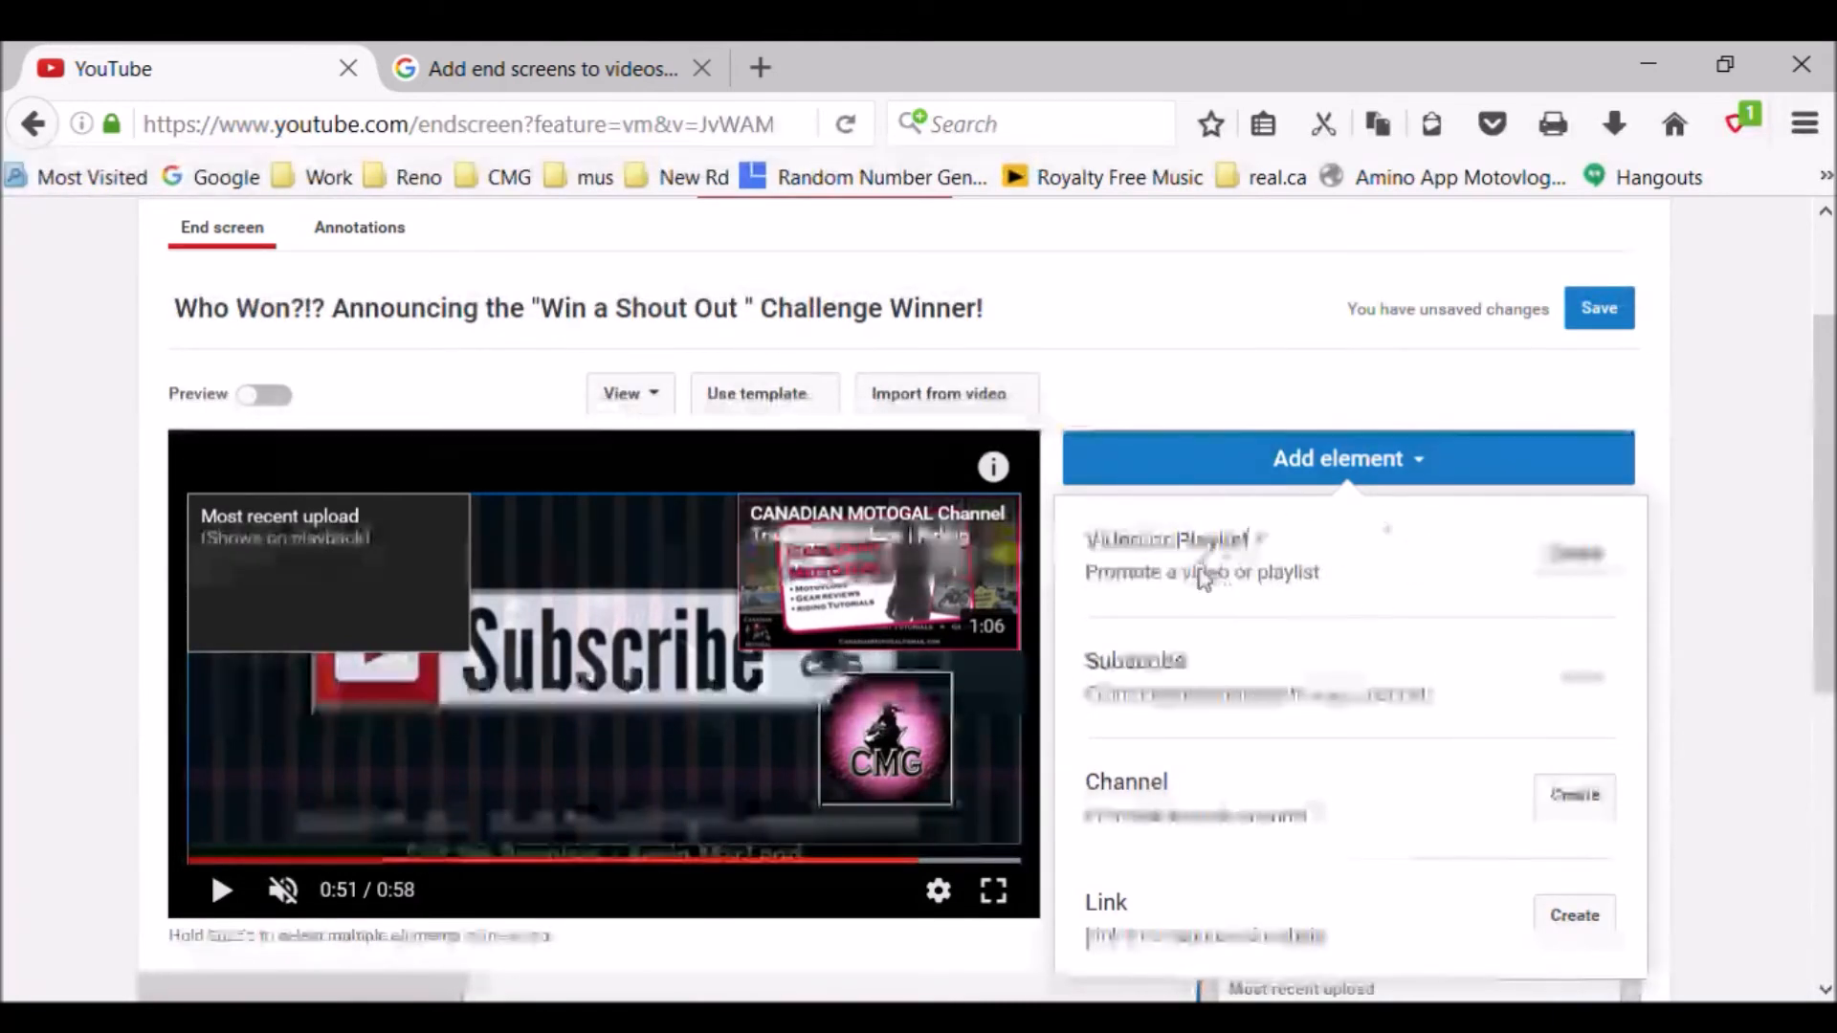
pyautogui.click(1574, 560)
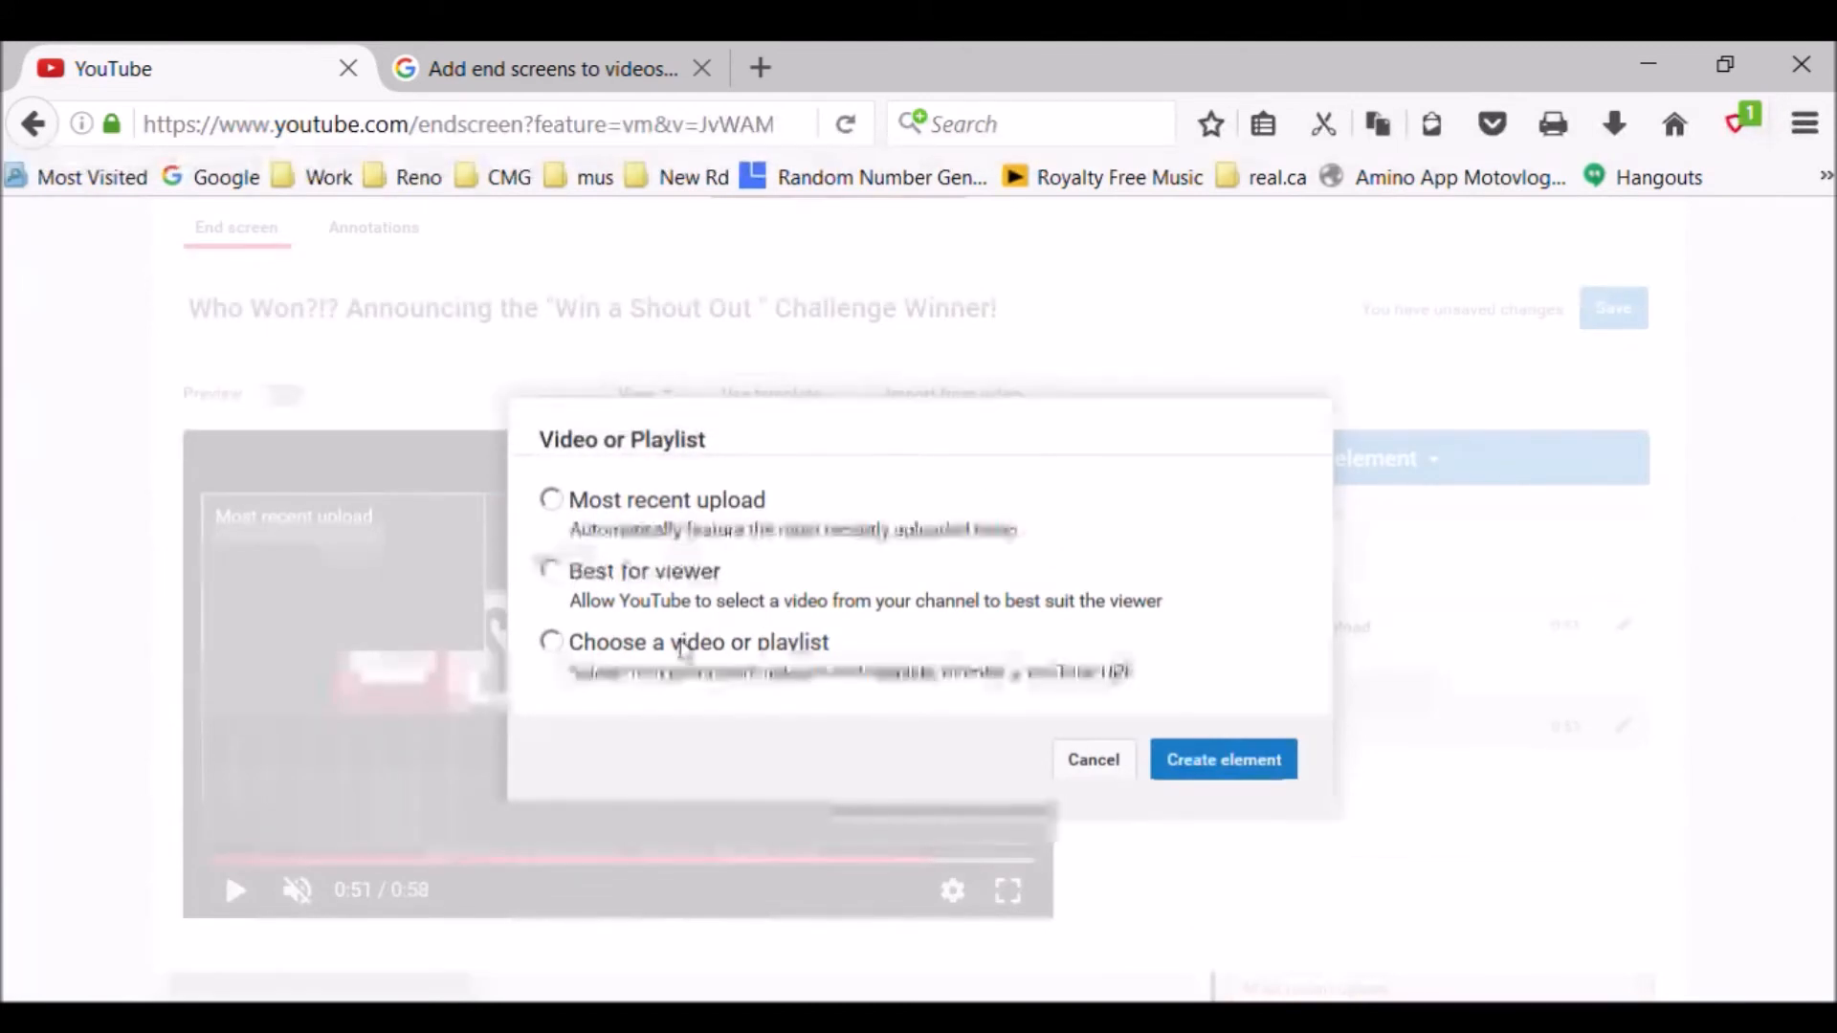
pyautogui.click(566, 650)
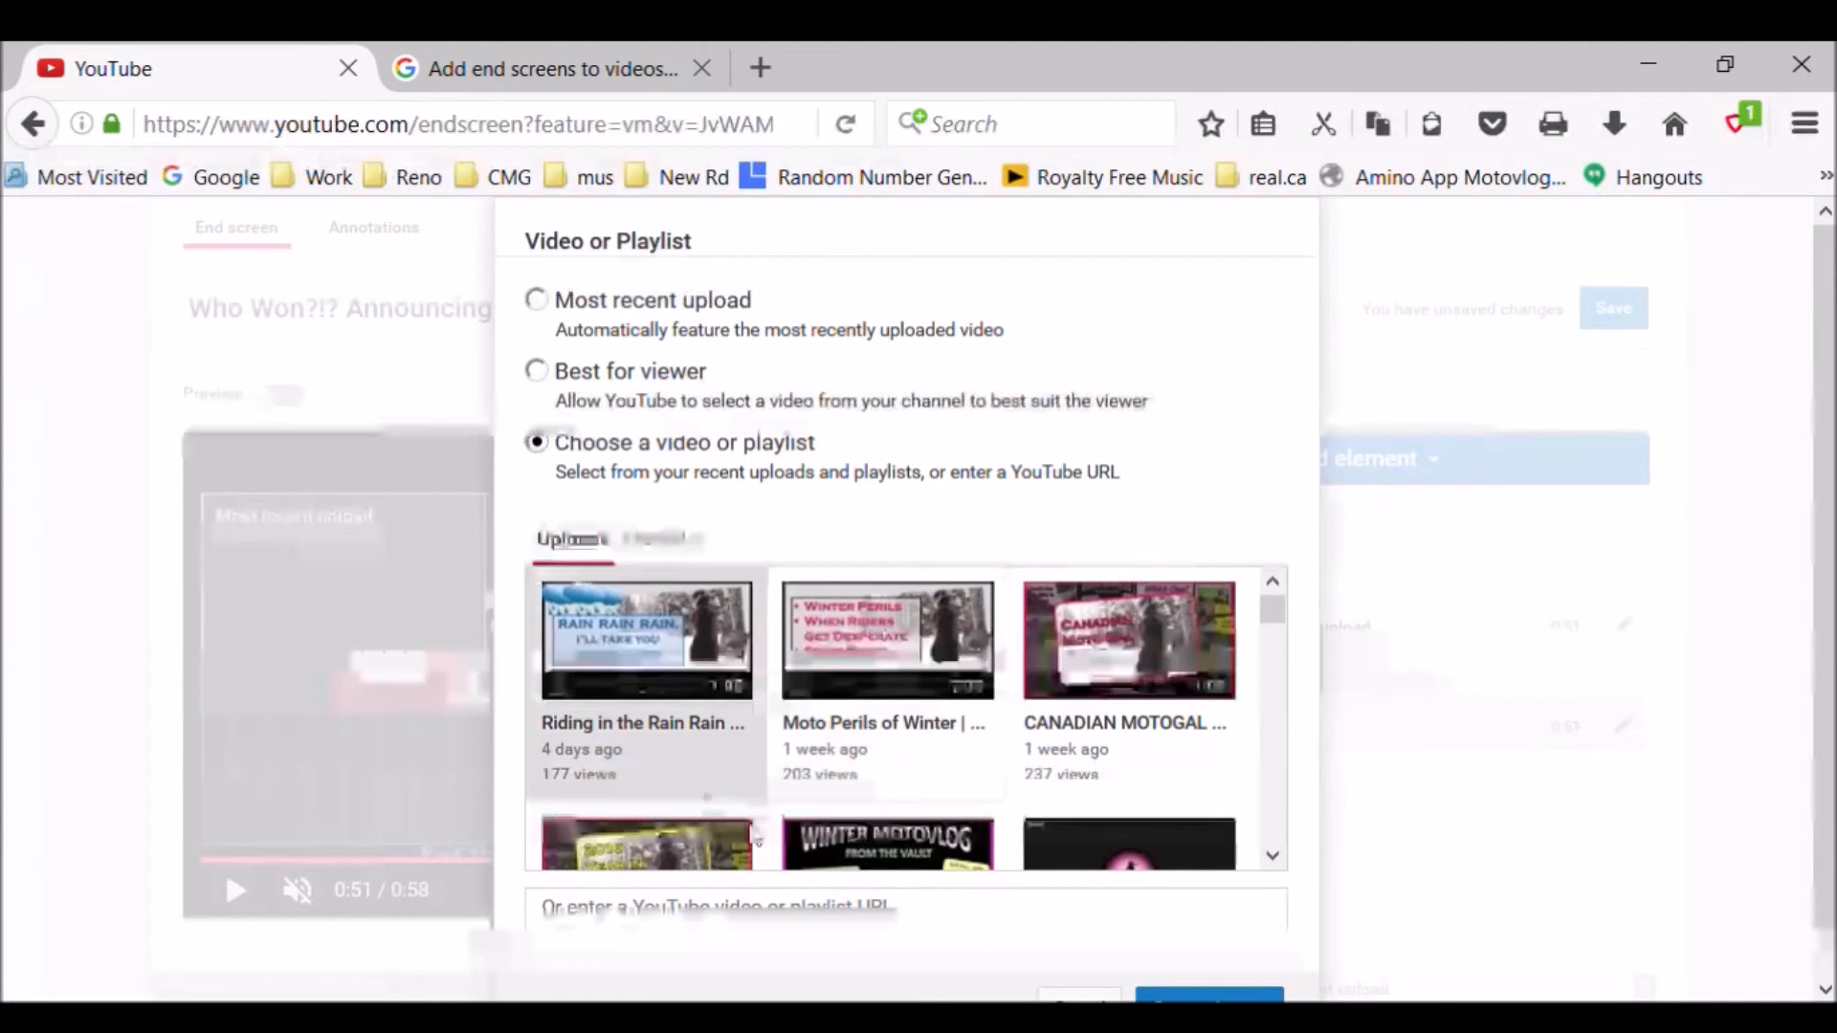
pyautogui.click(687, 546)
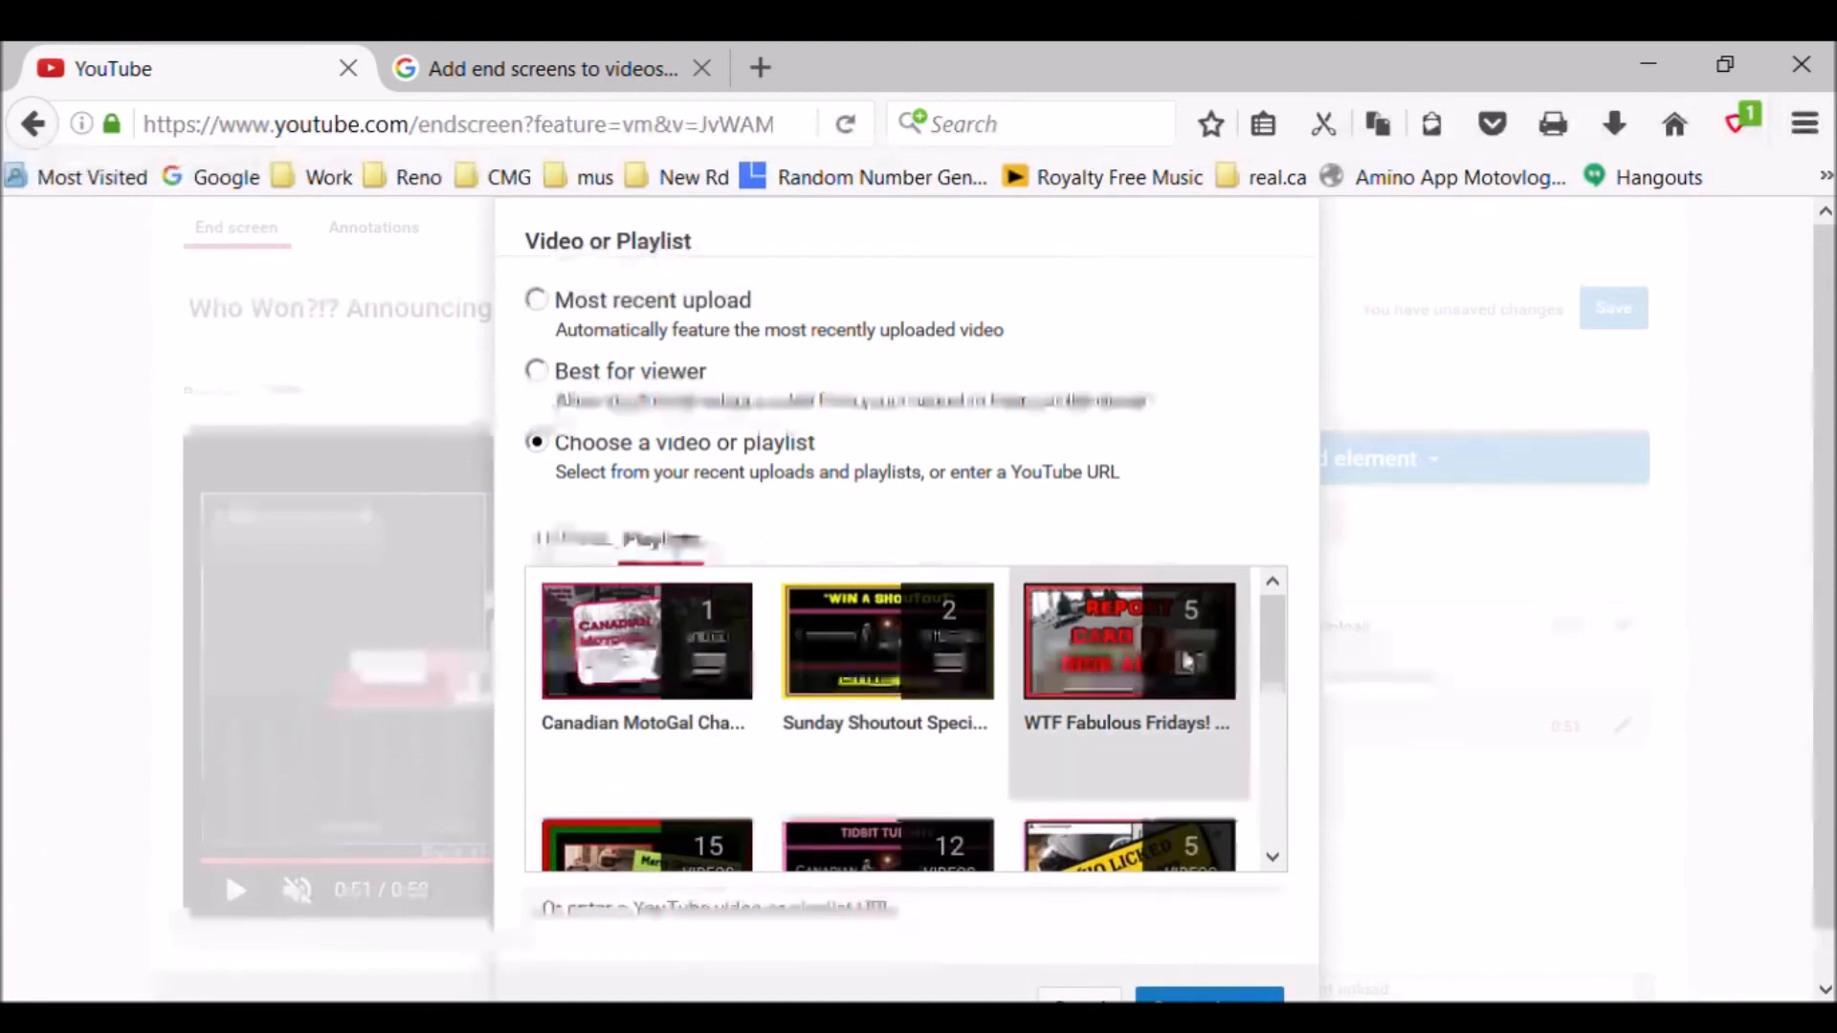
pyautogui.moveTo(1278, 673); pyautogui.dragTo(1266, 720)
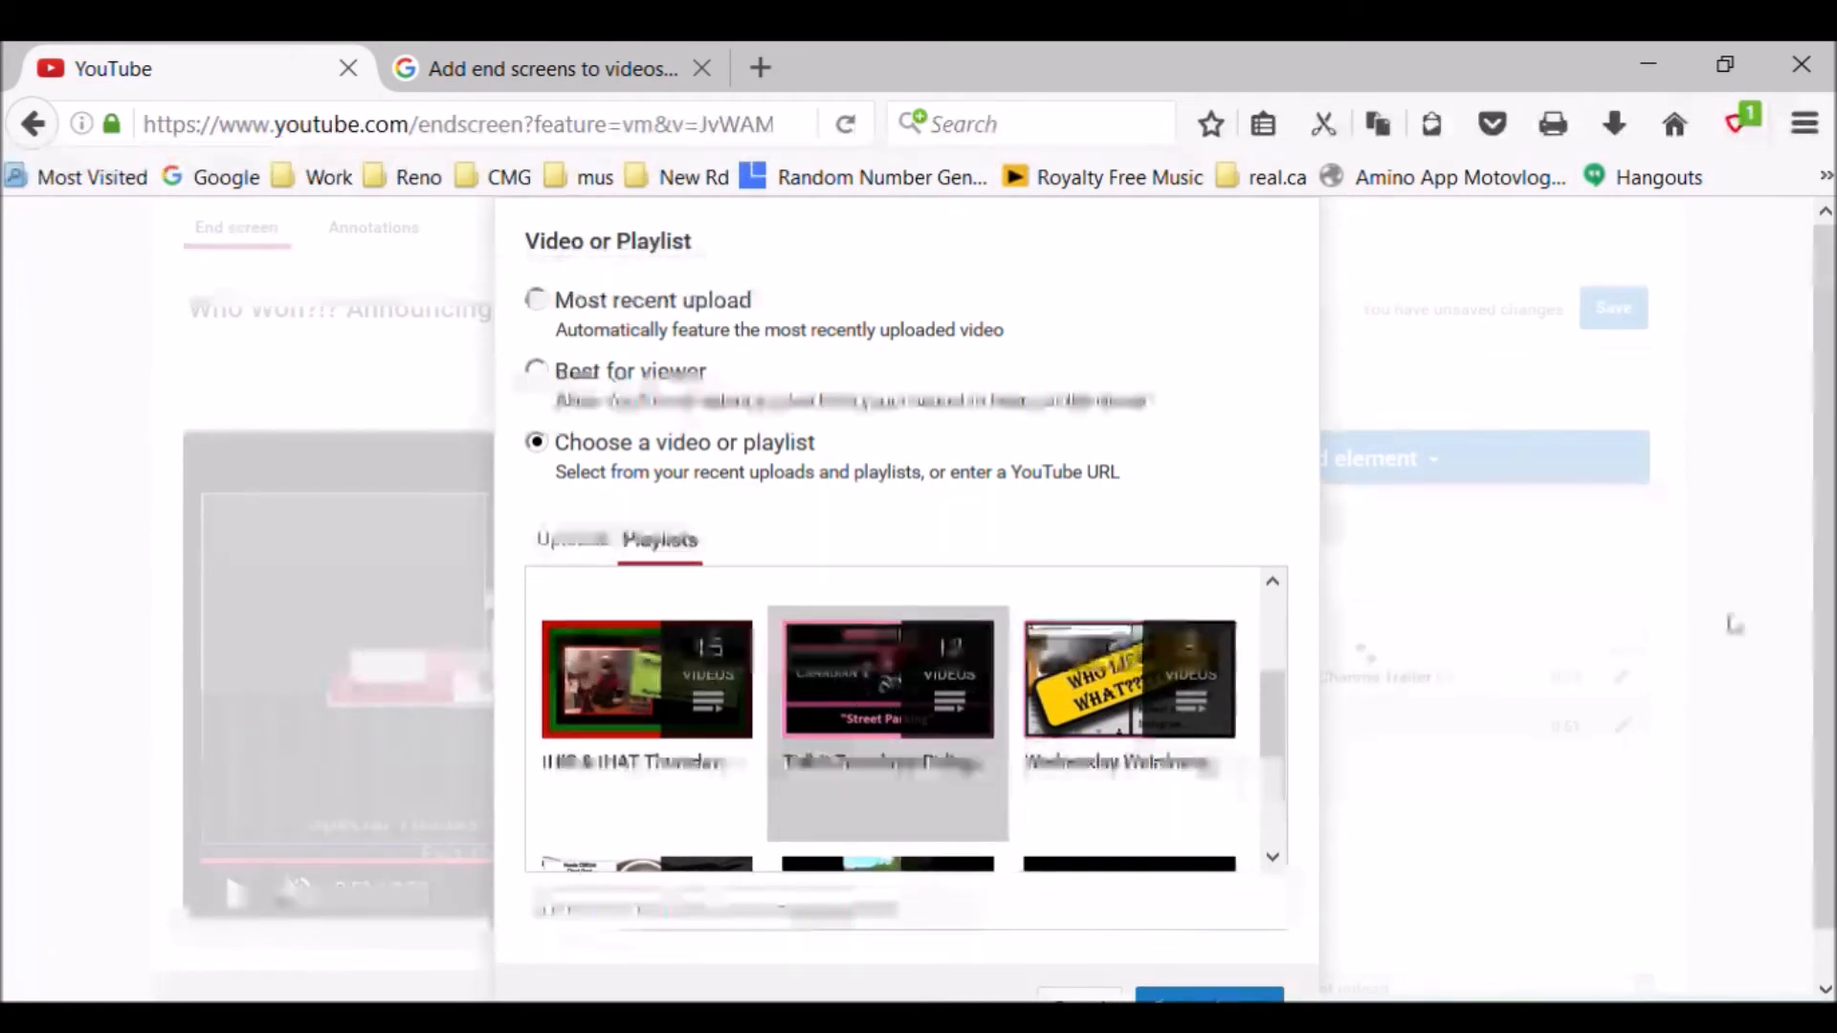
pyautogui.scroll(-1, 1825, 648)
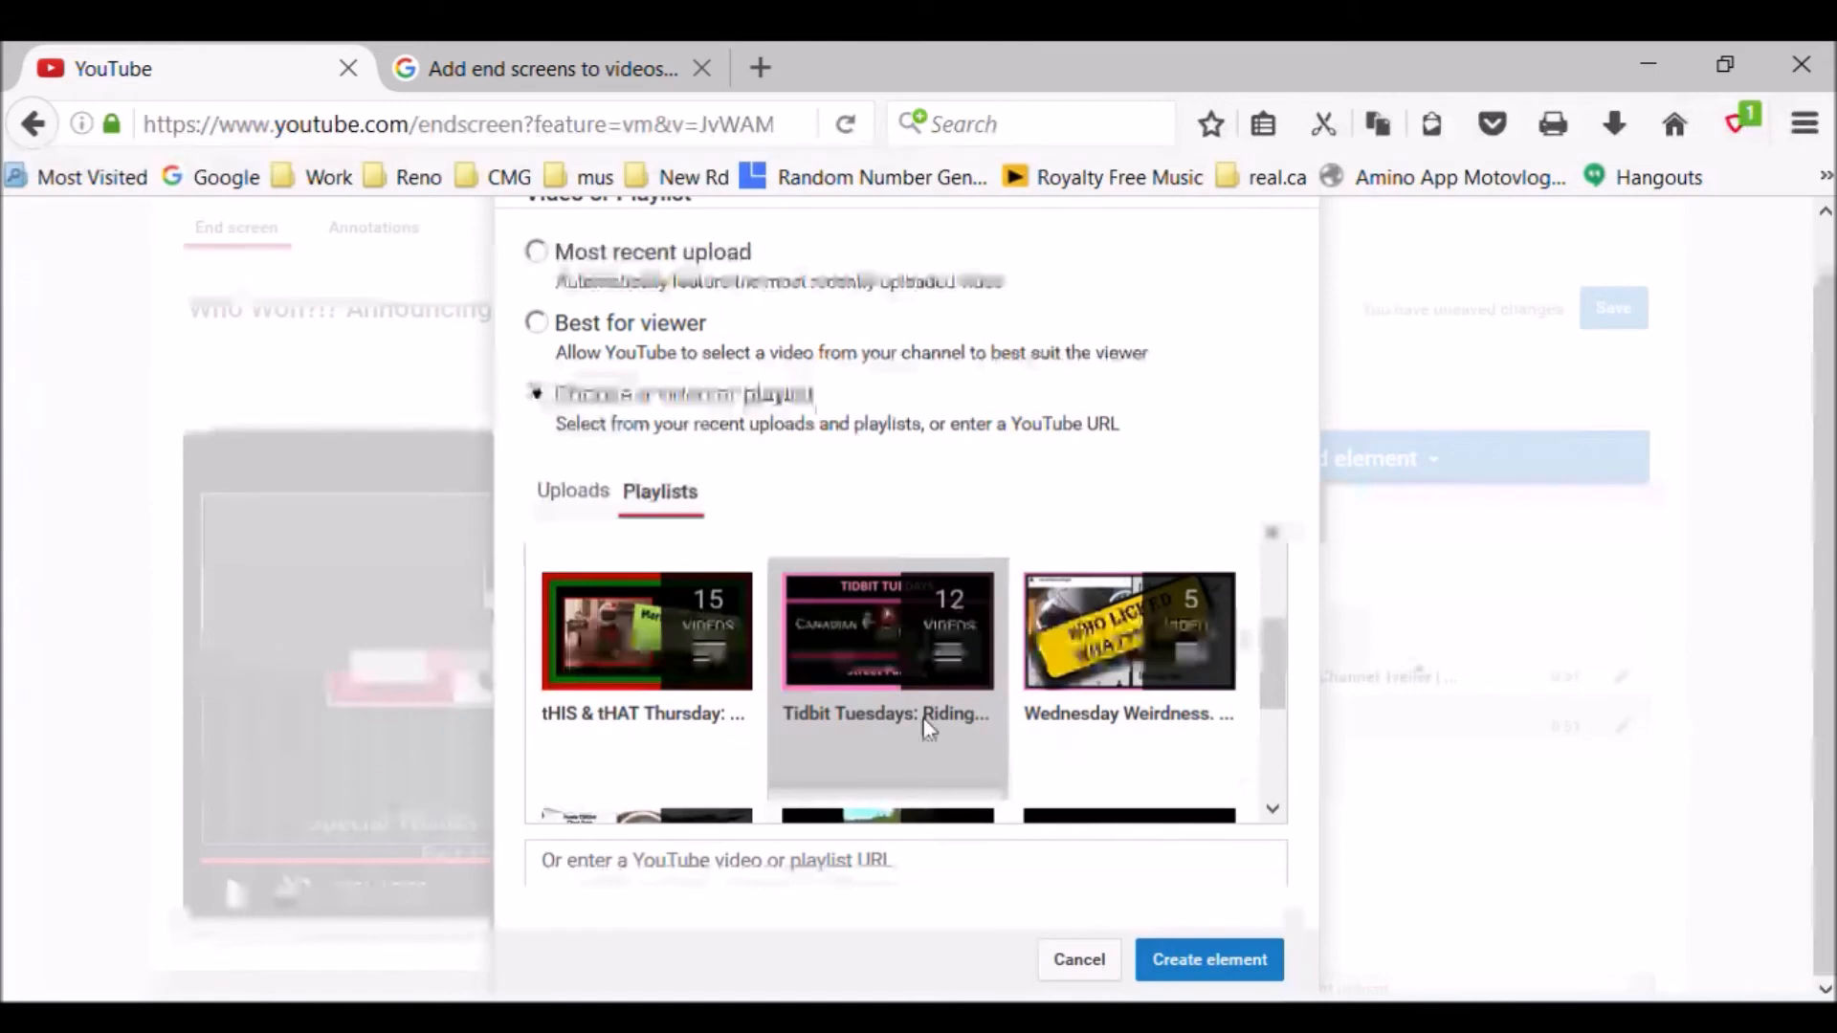
pyautogui.click(1217, 957)
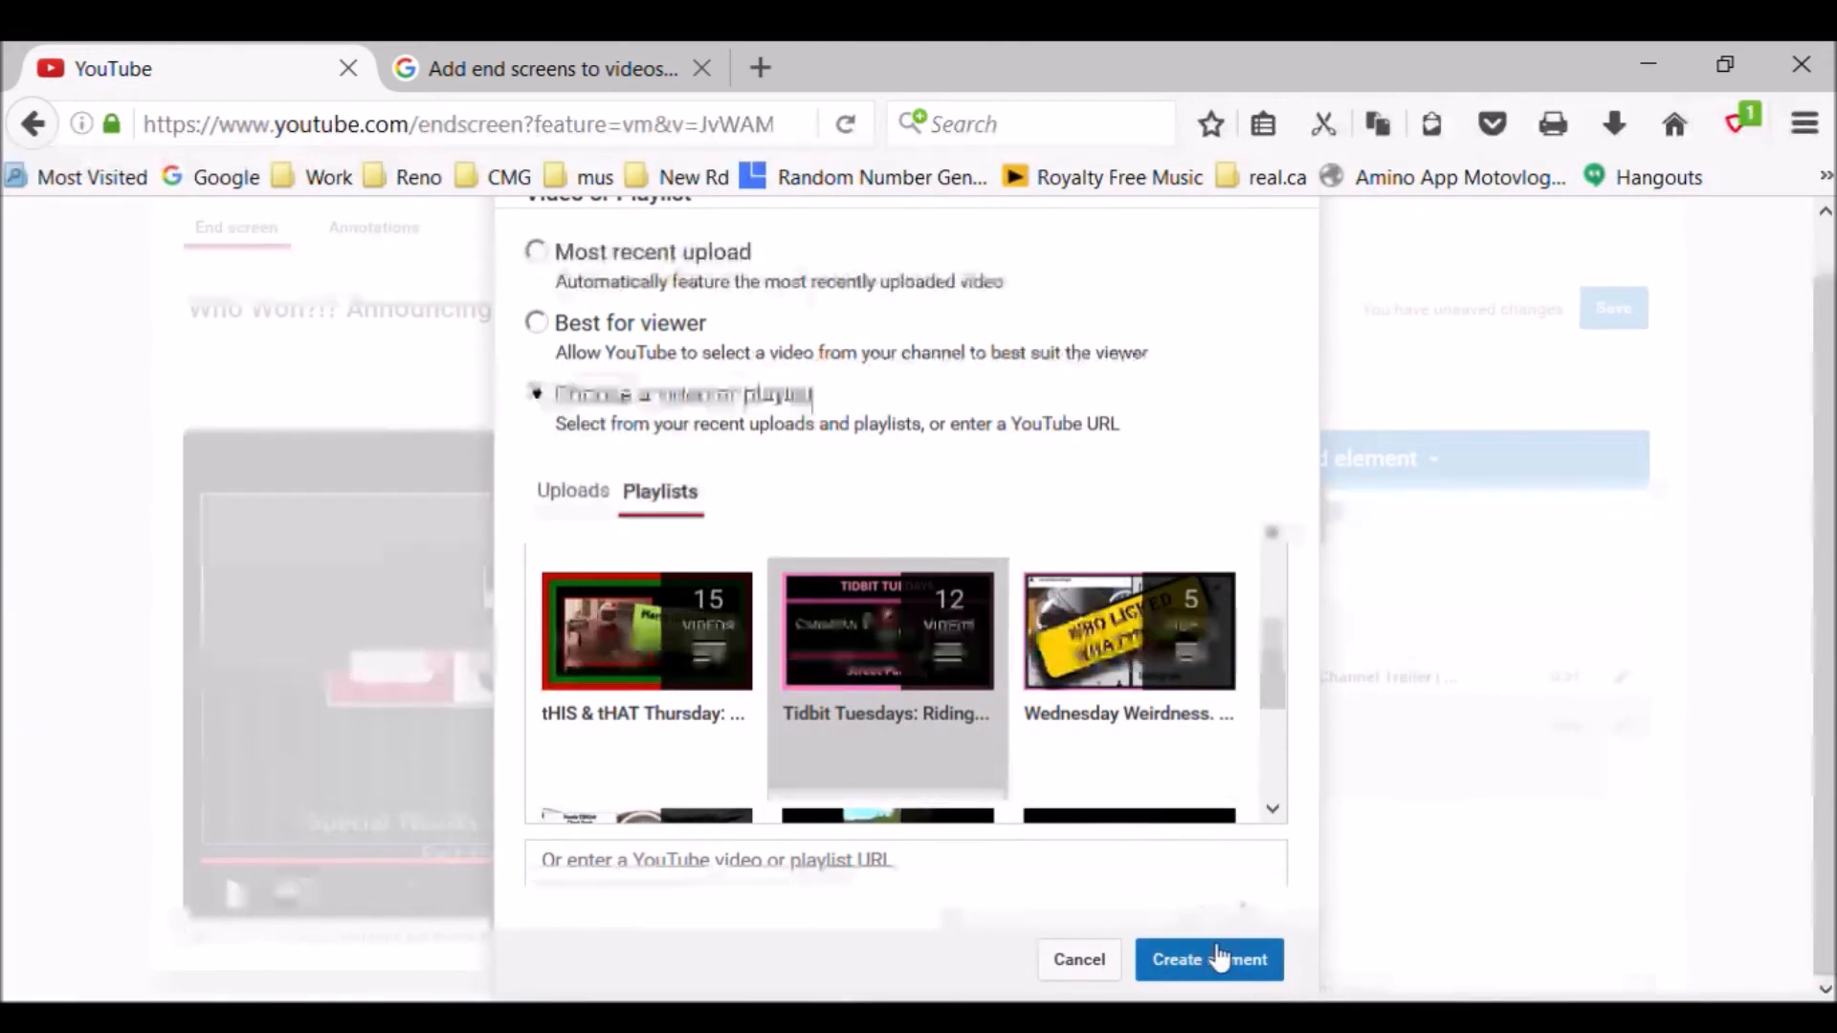
pyautogui.click(1243, 962)
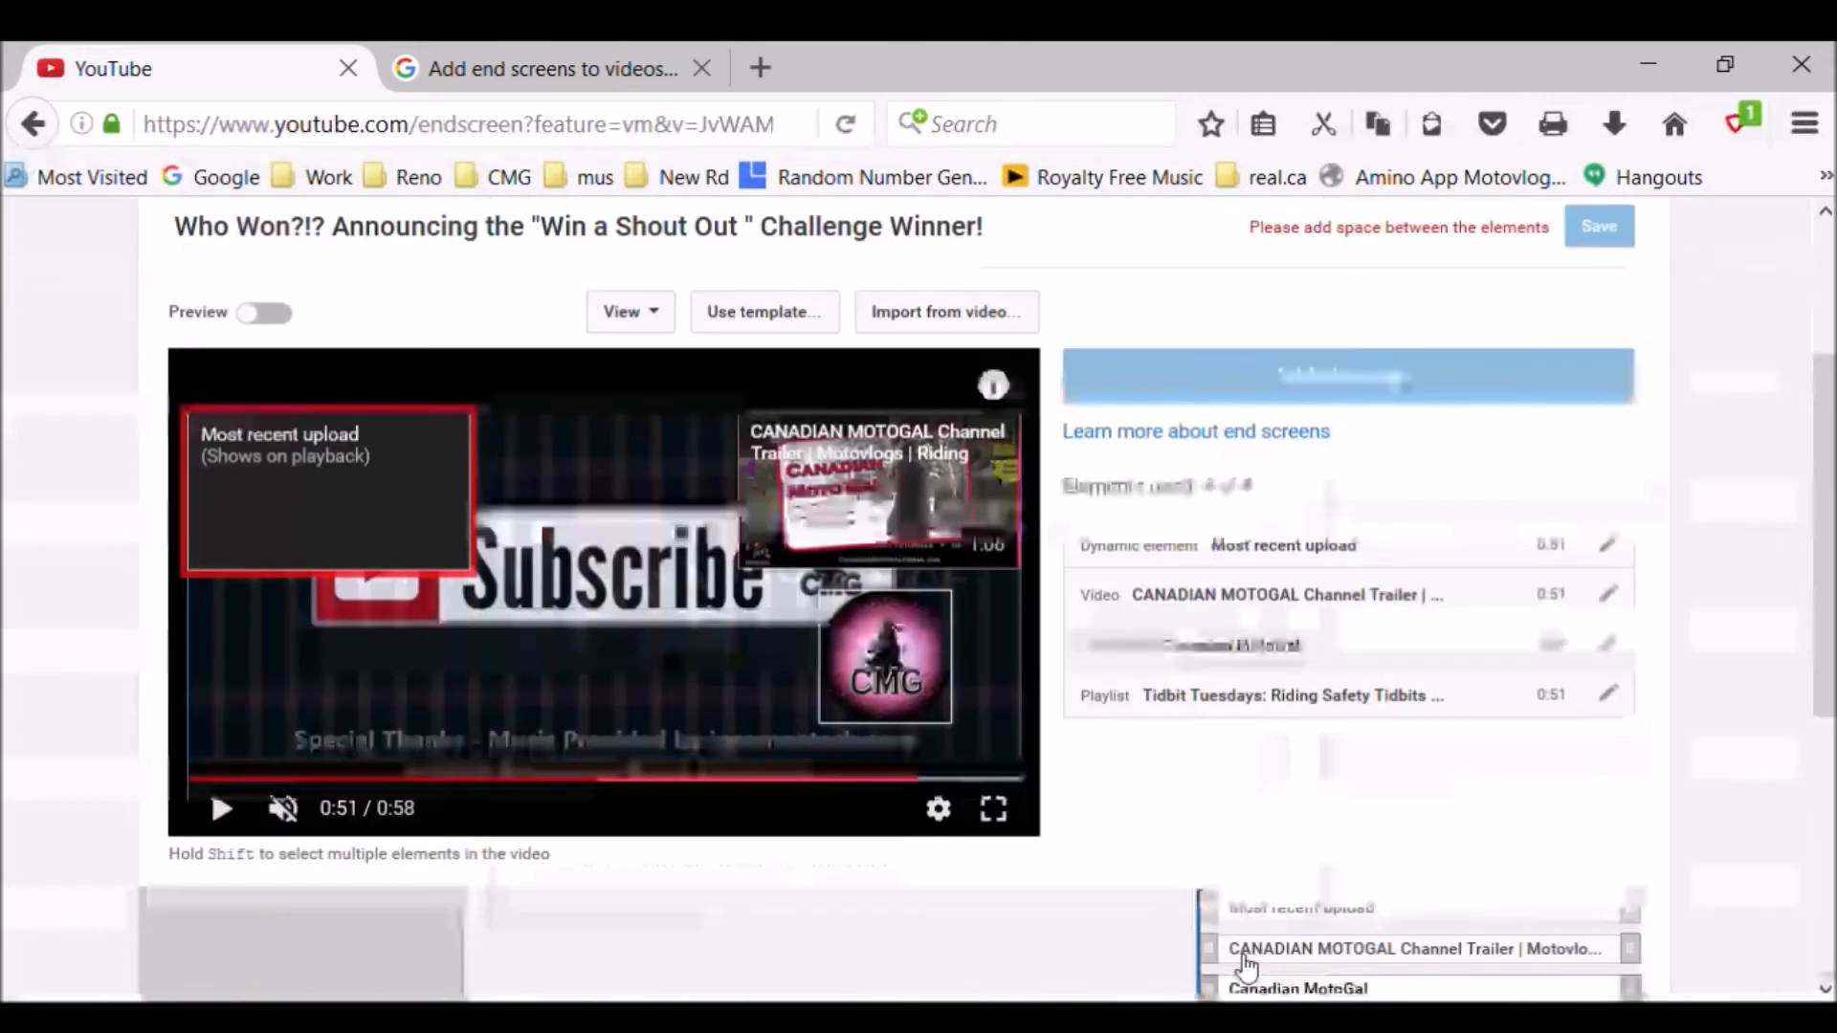
pyautogui.moveTo(381, 530); pyautogui.dragTo(417, 512)
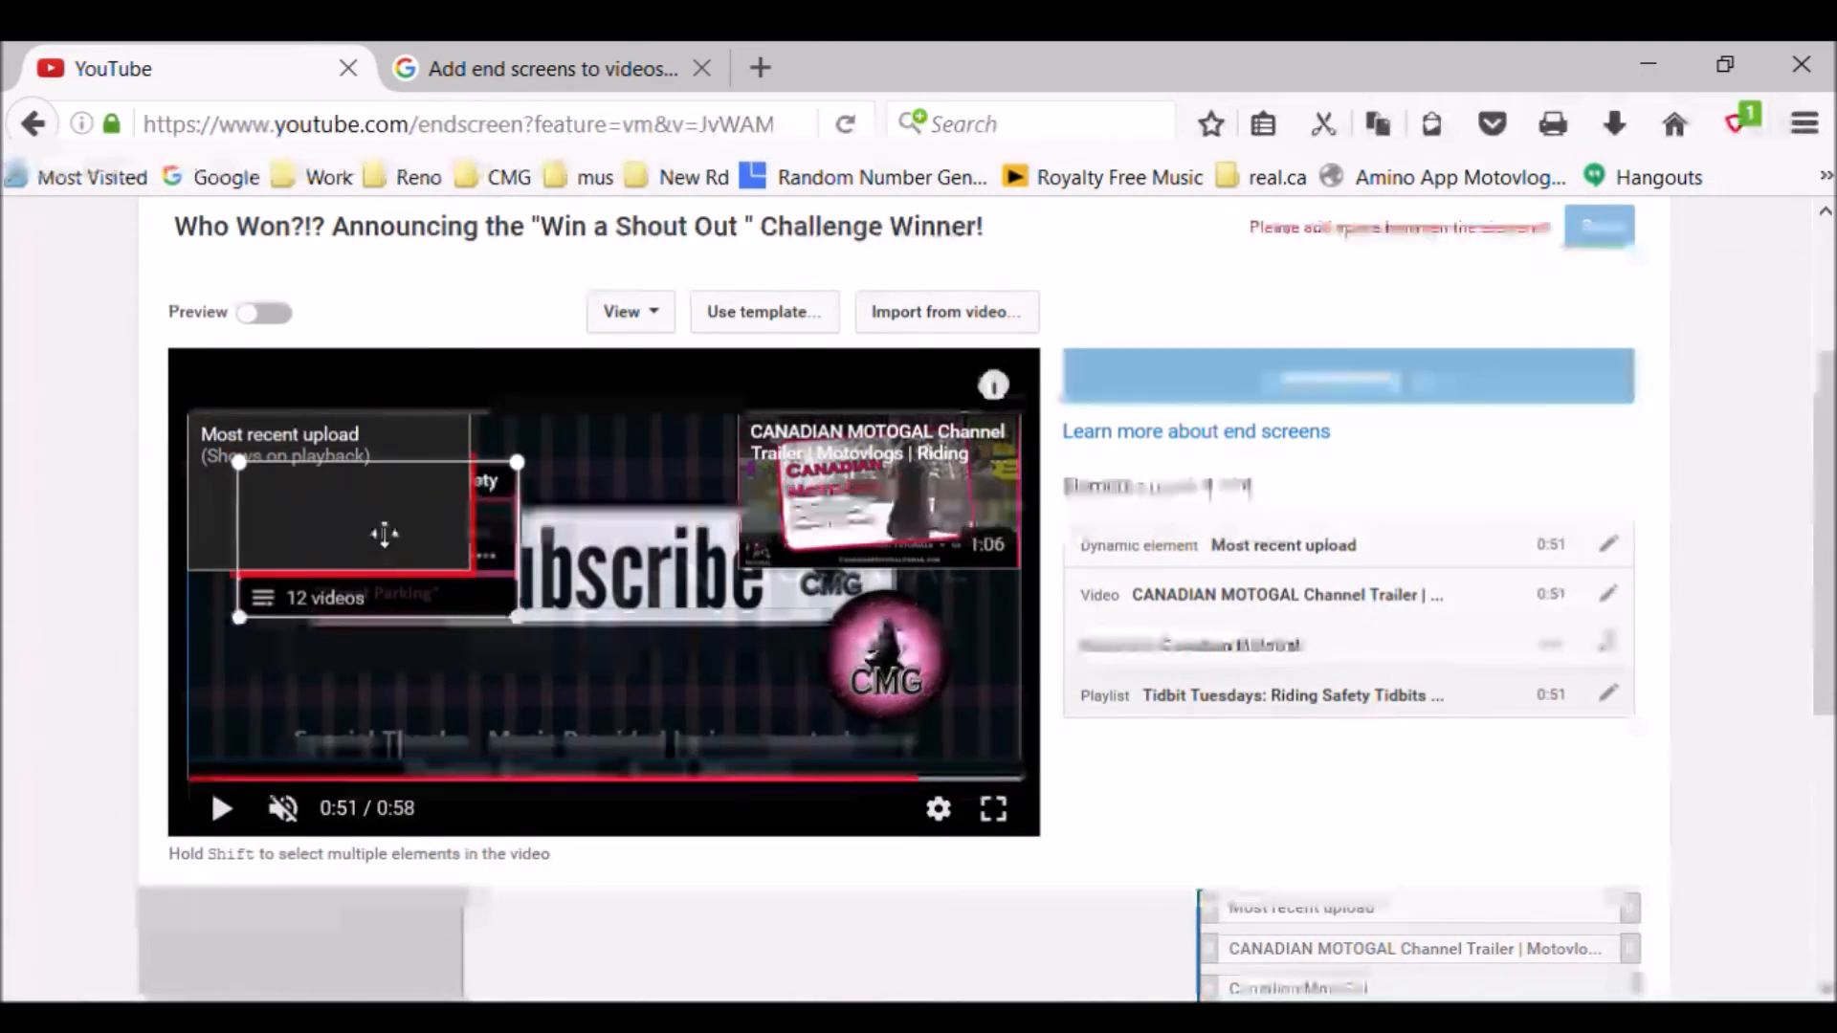
pyautogui.moveTo(405, 537); pyautogui.dragTo(324, 698)
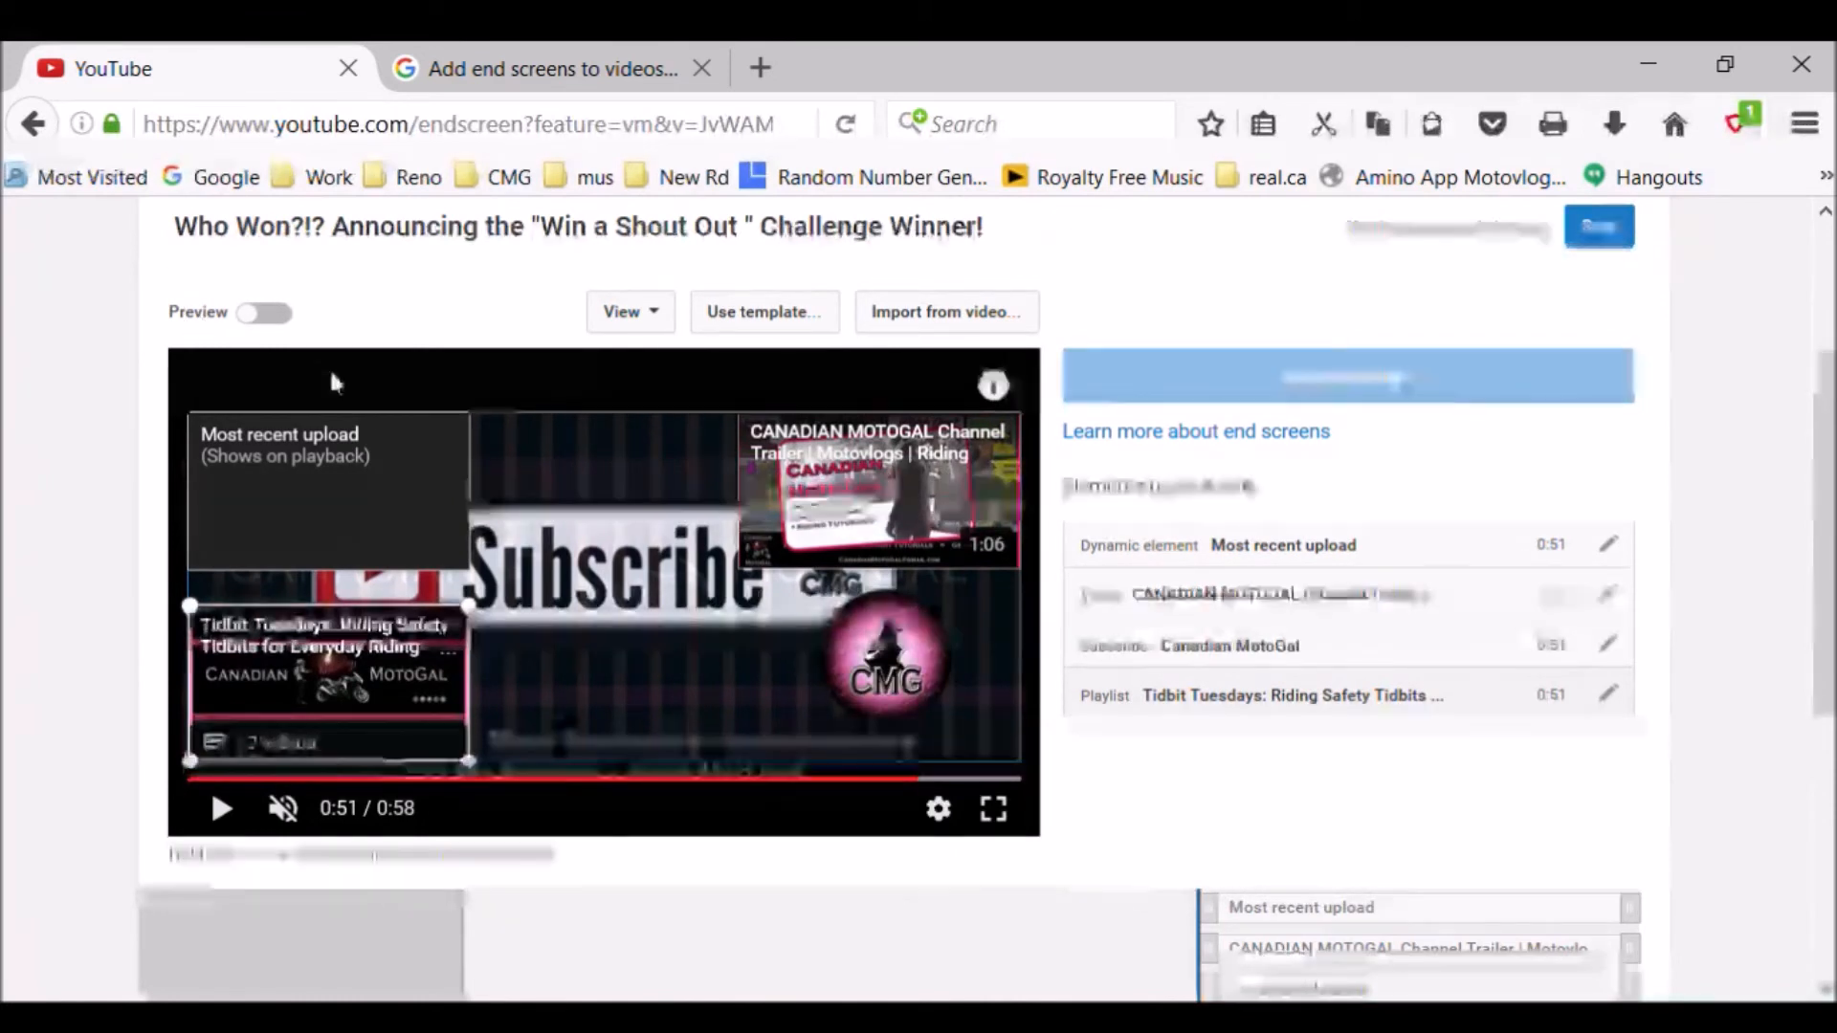
# - Play the video with sound from 0:50 to check how the end screen elements appear, and pause it at 0:55
pyautogui.click(916, 780)
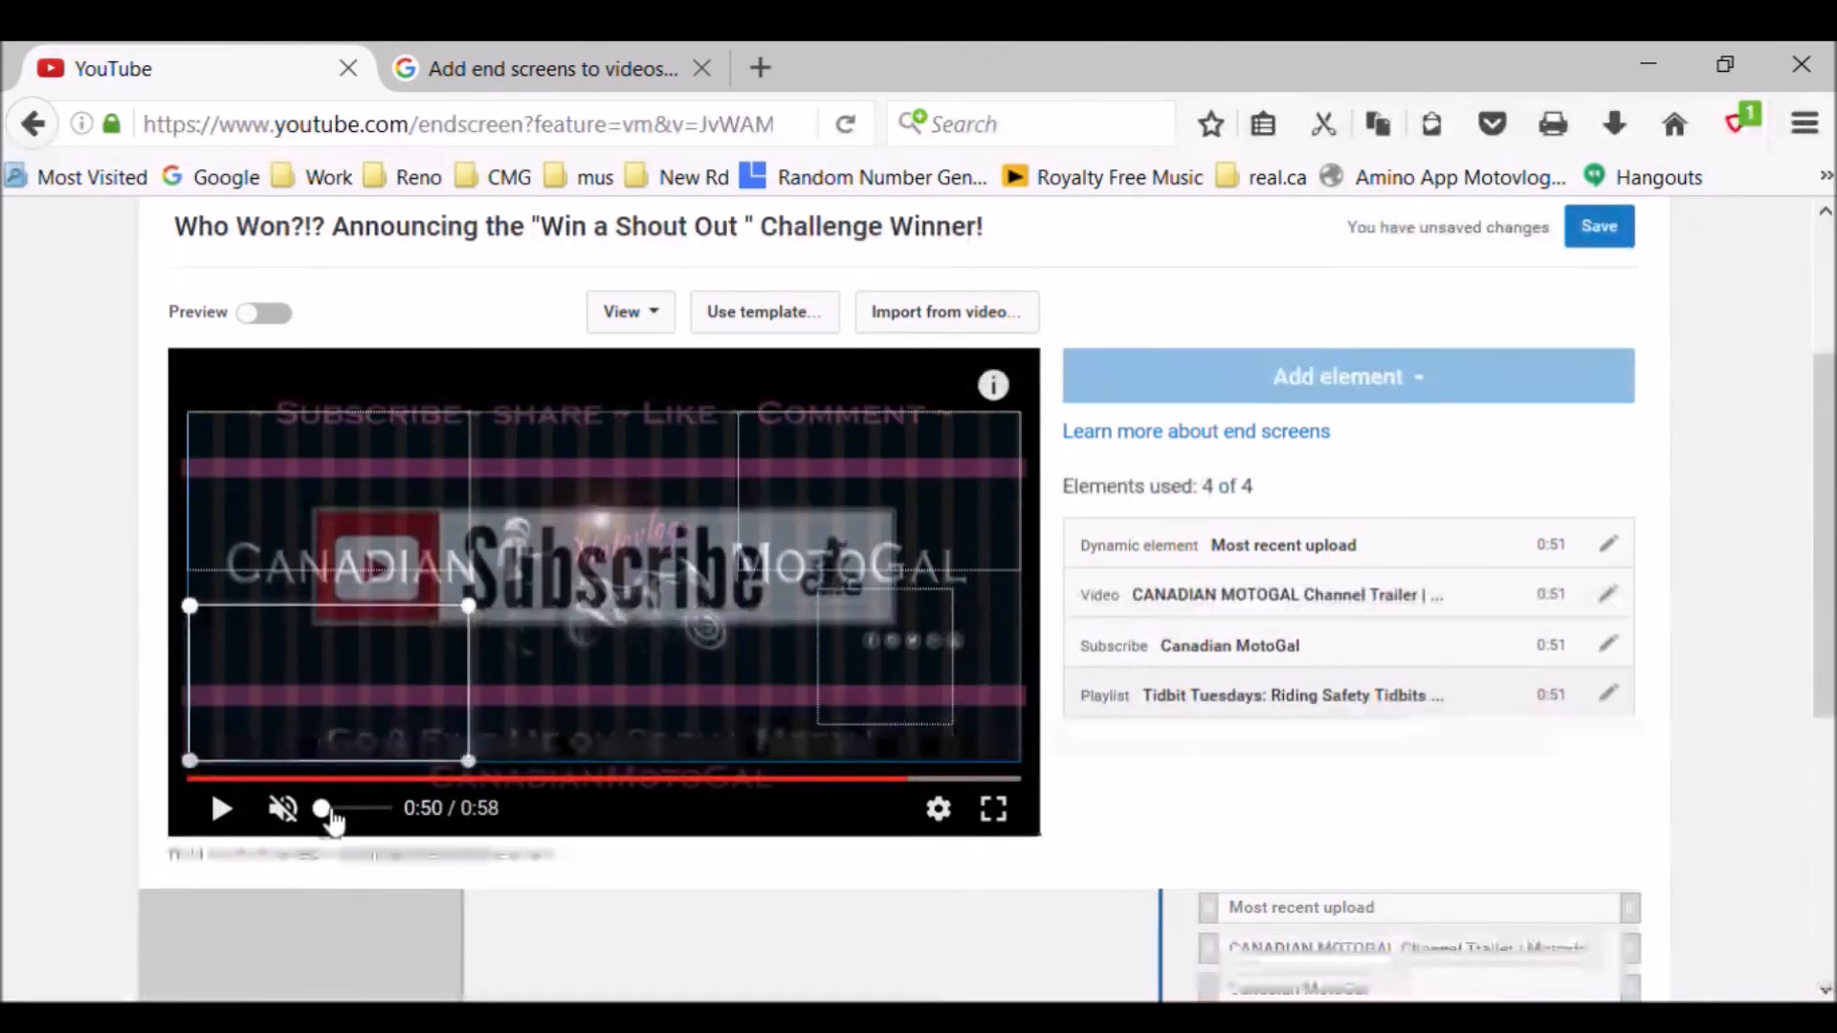
pyautogui.click(330, 821)
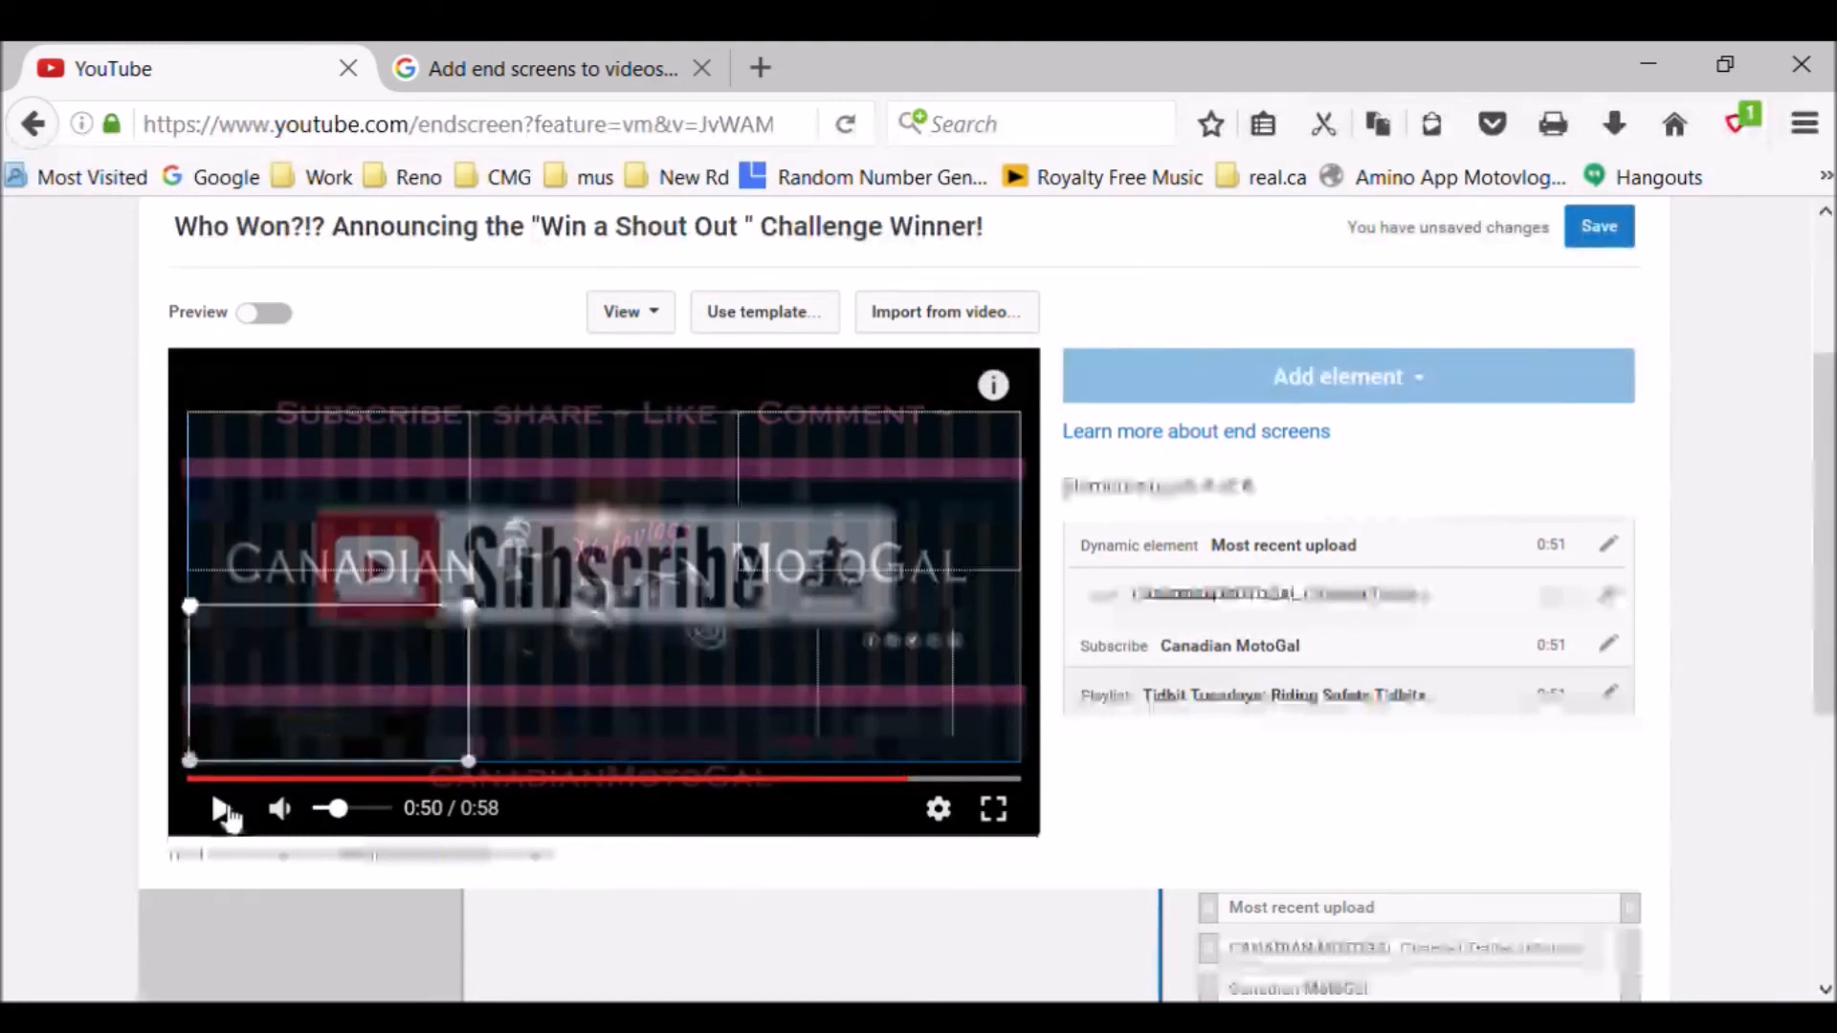
pyautogui.click(222, 810)
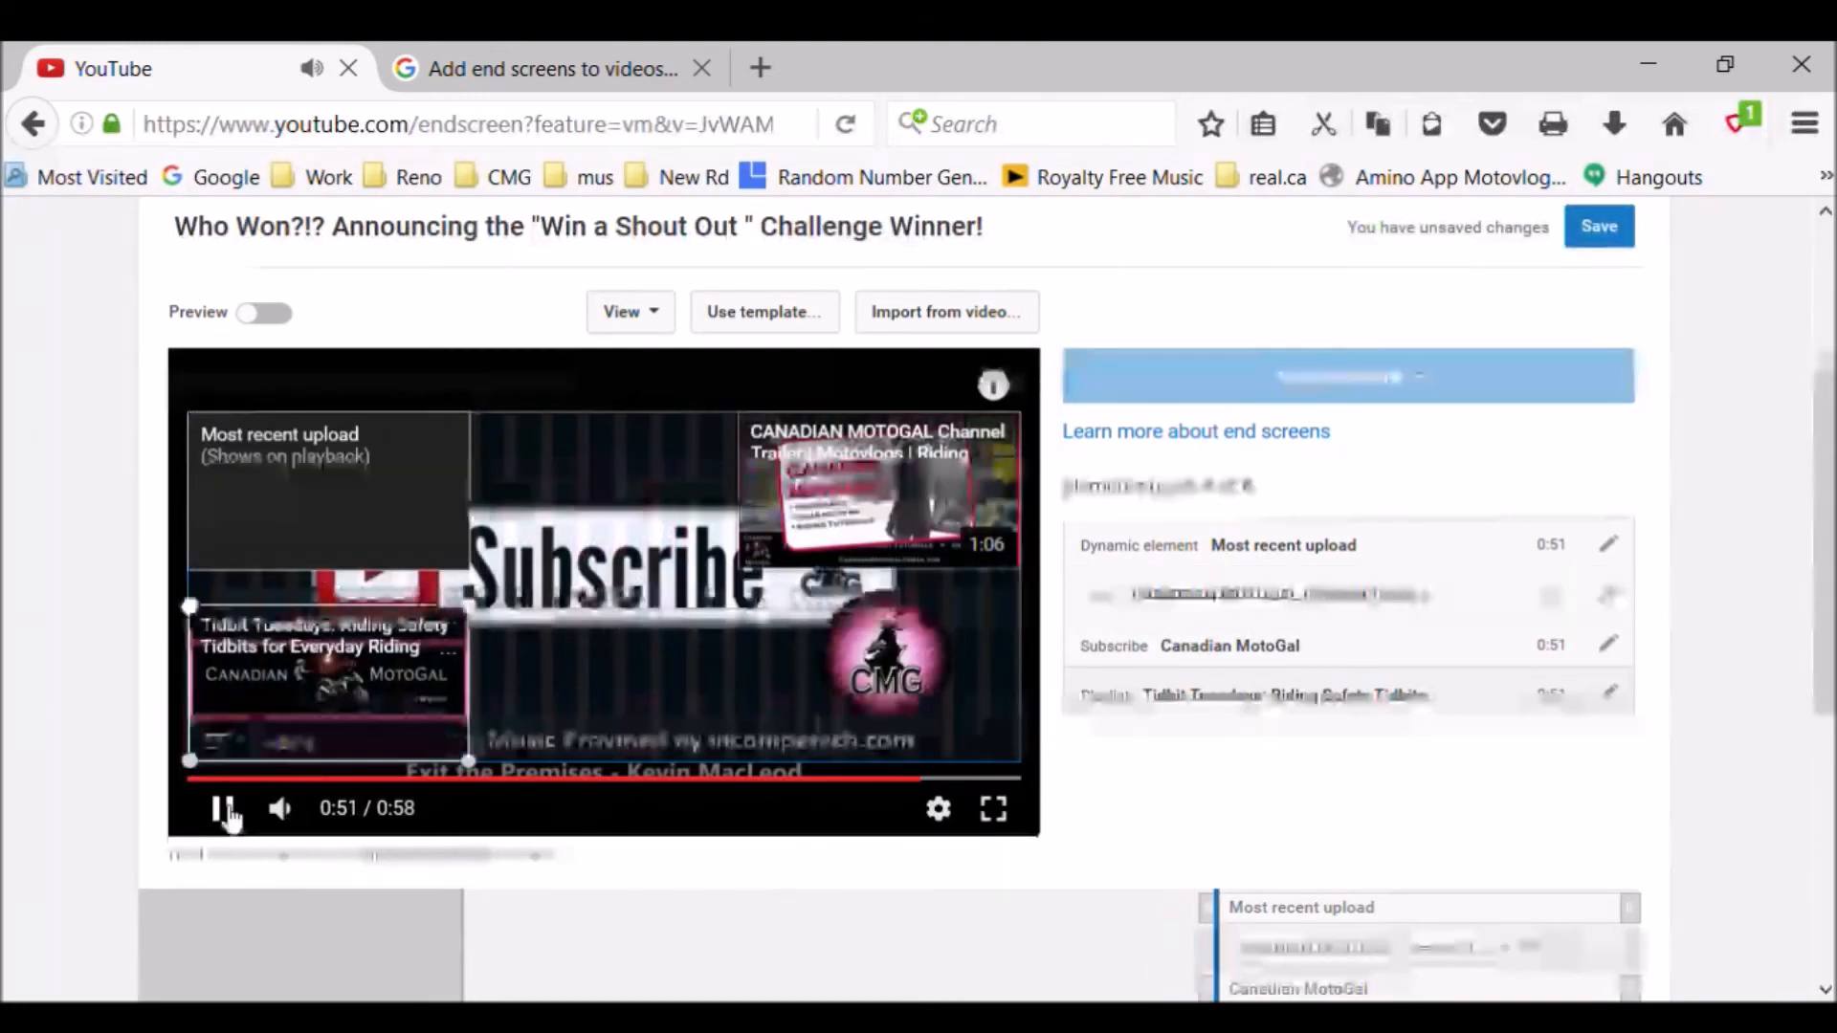
pyautogui.click(225, 811)
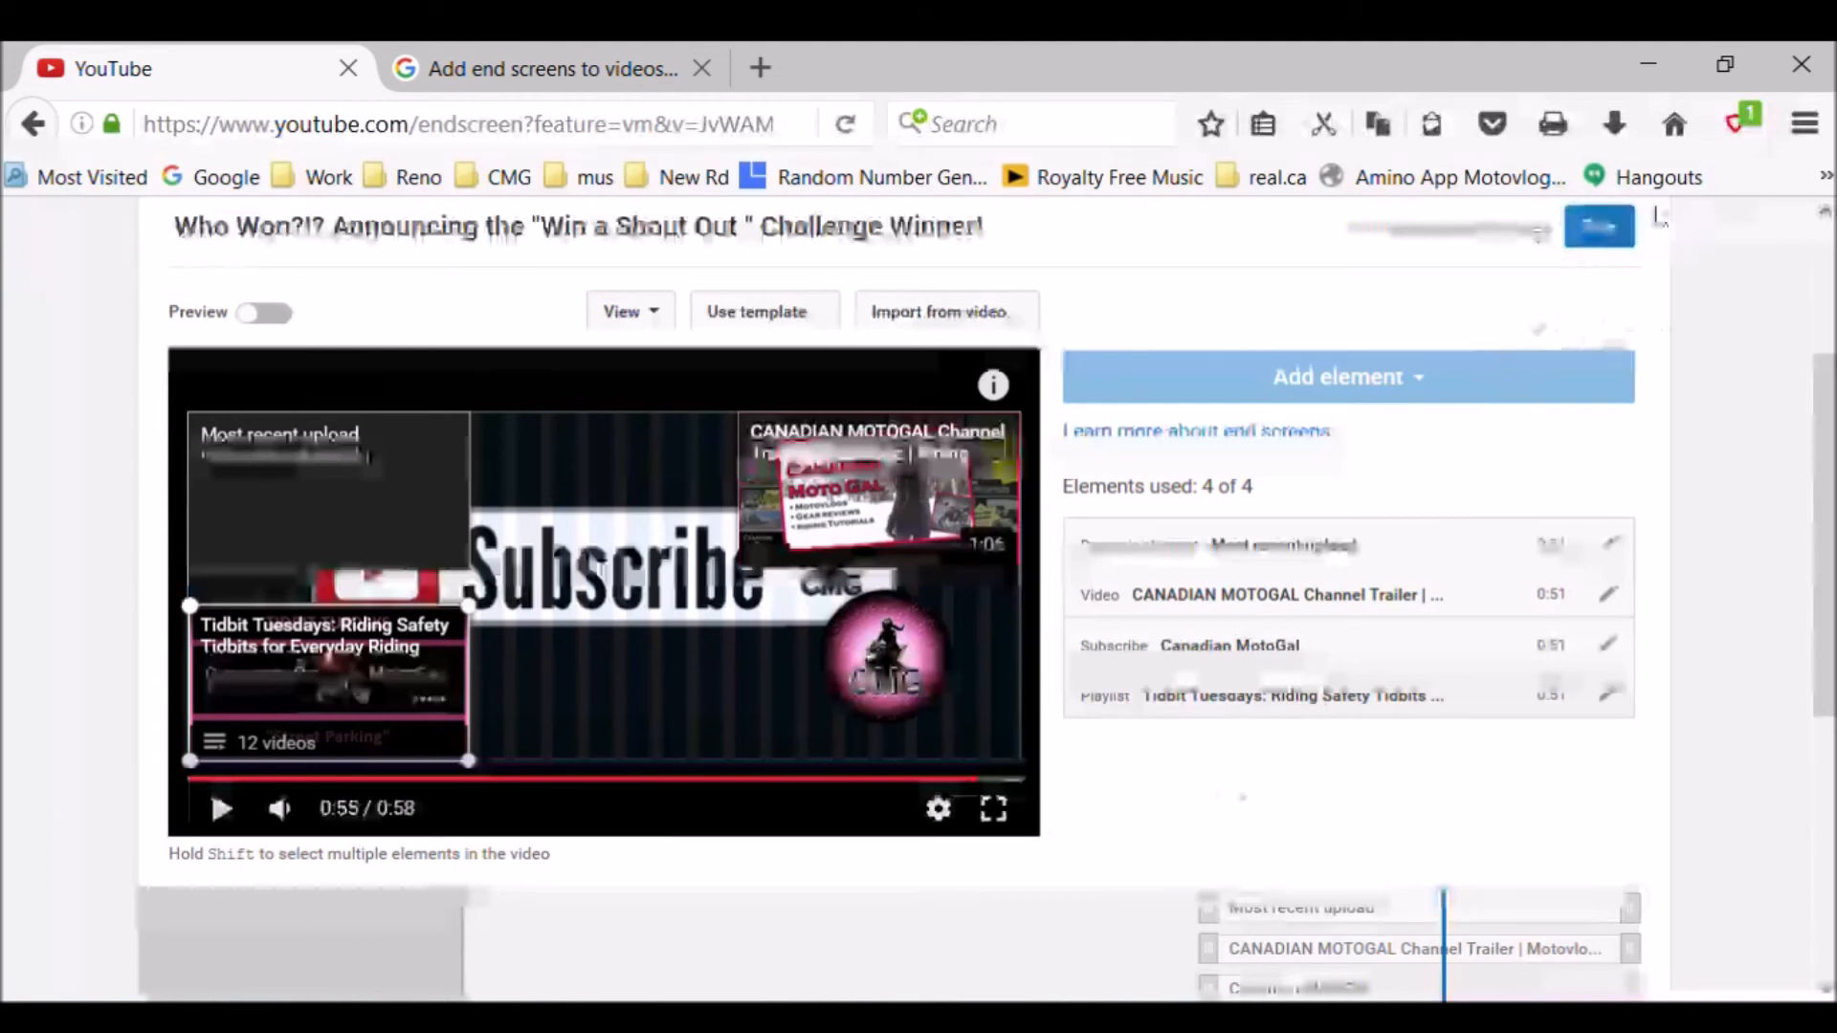
# - Save the end screen with its four elements for the "Win a Shout Out" challenge winner video
pyautogui.click(1613, 247)
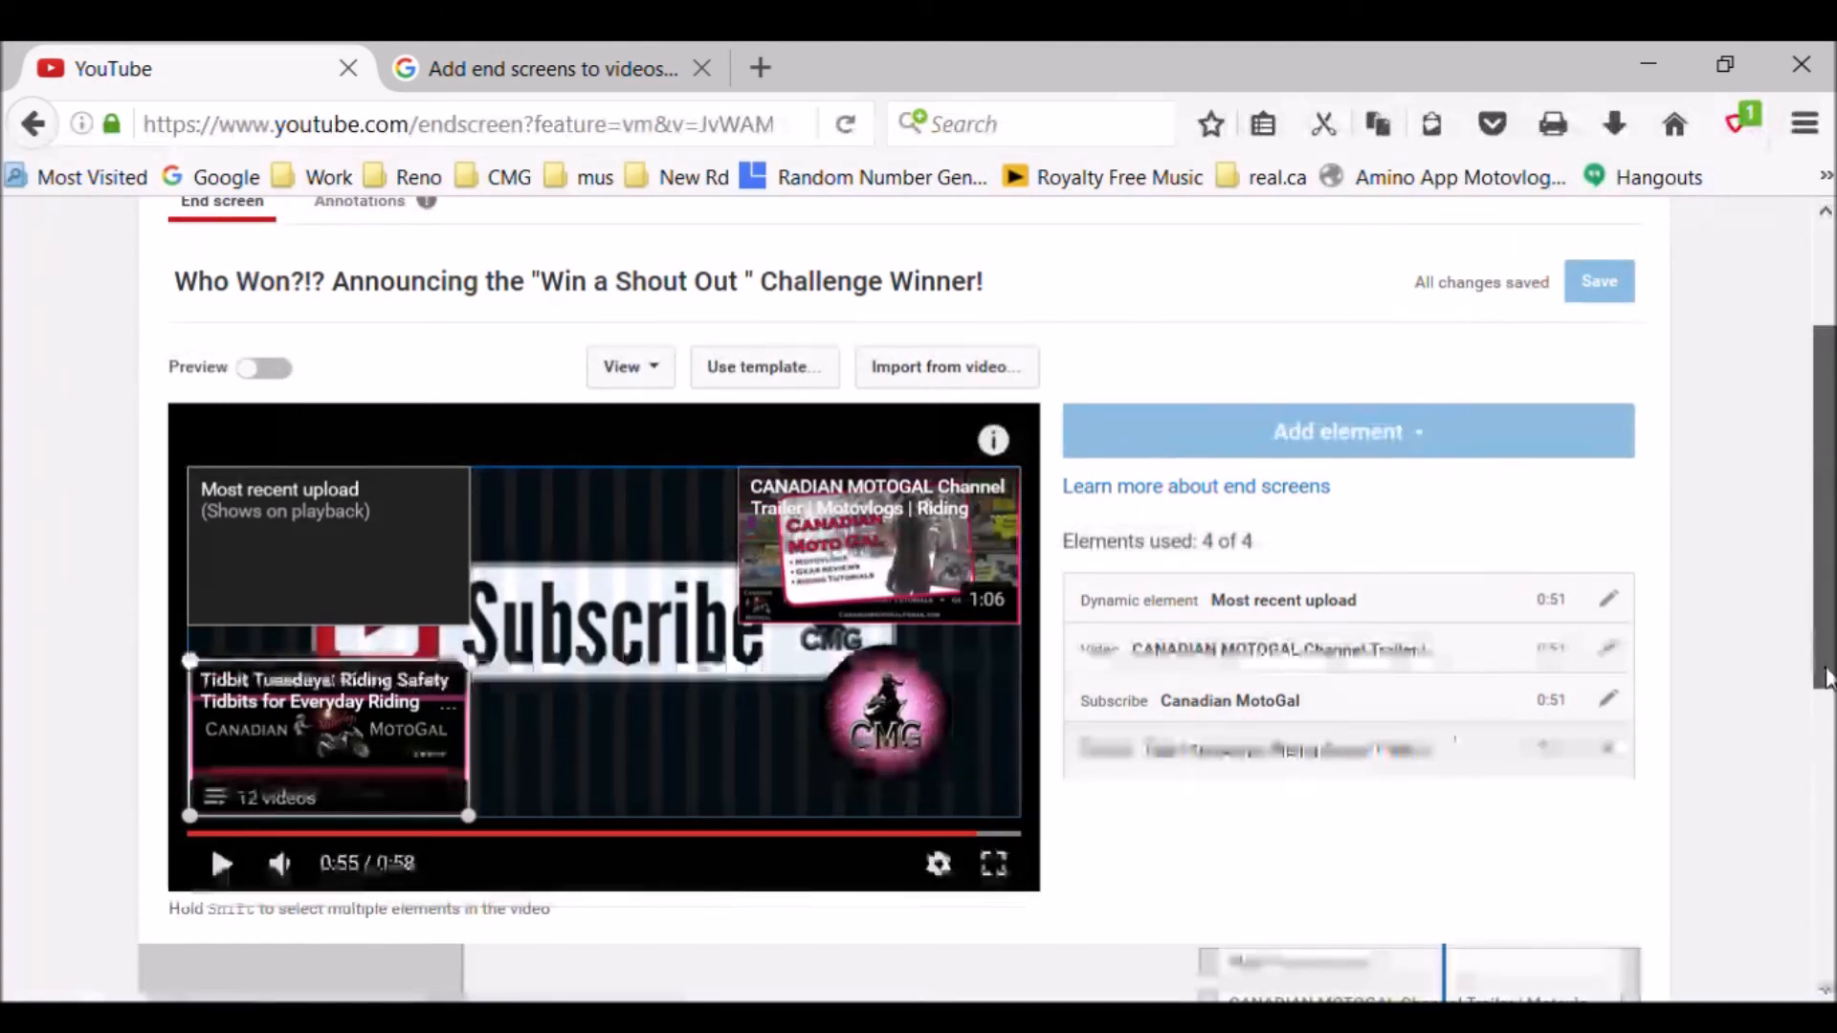
pyautogui.moveTo(1828, 673); pyautogui.dragTo(1828, 609)
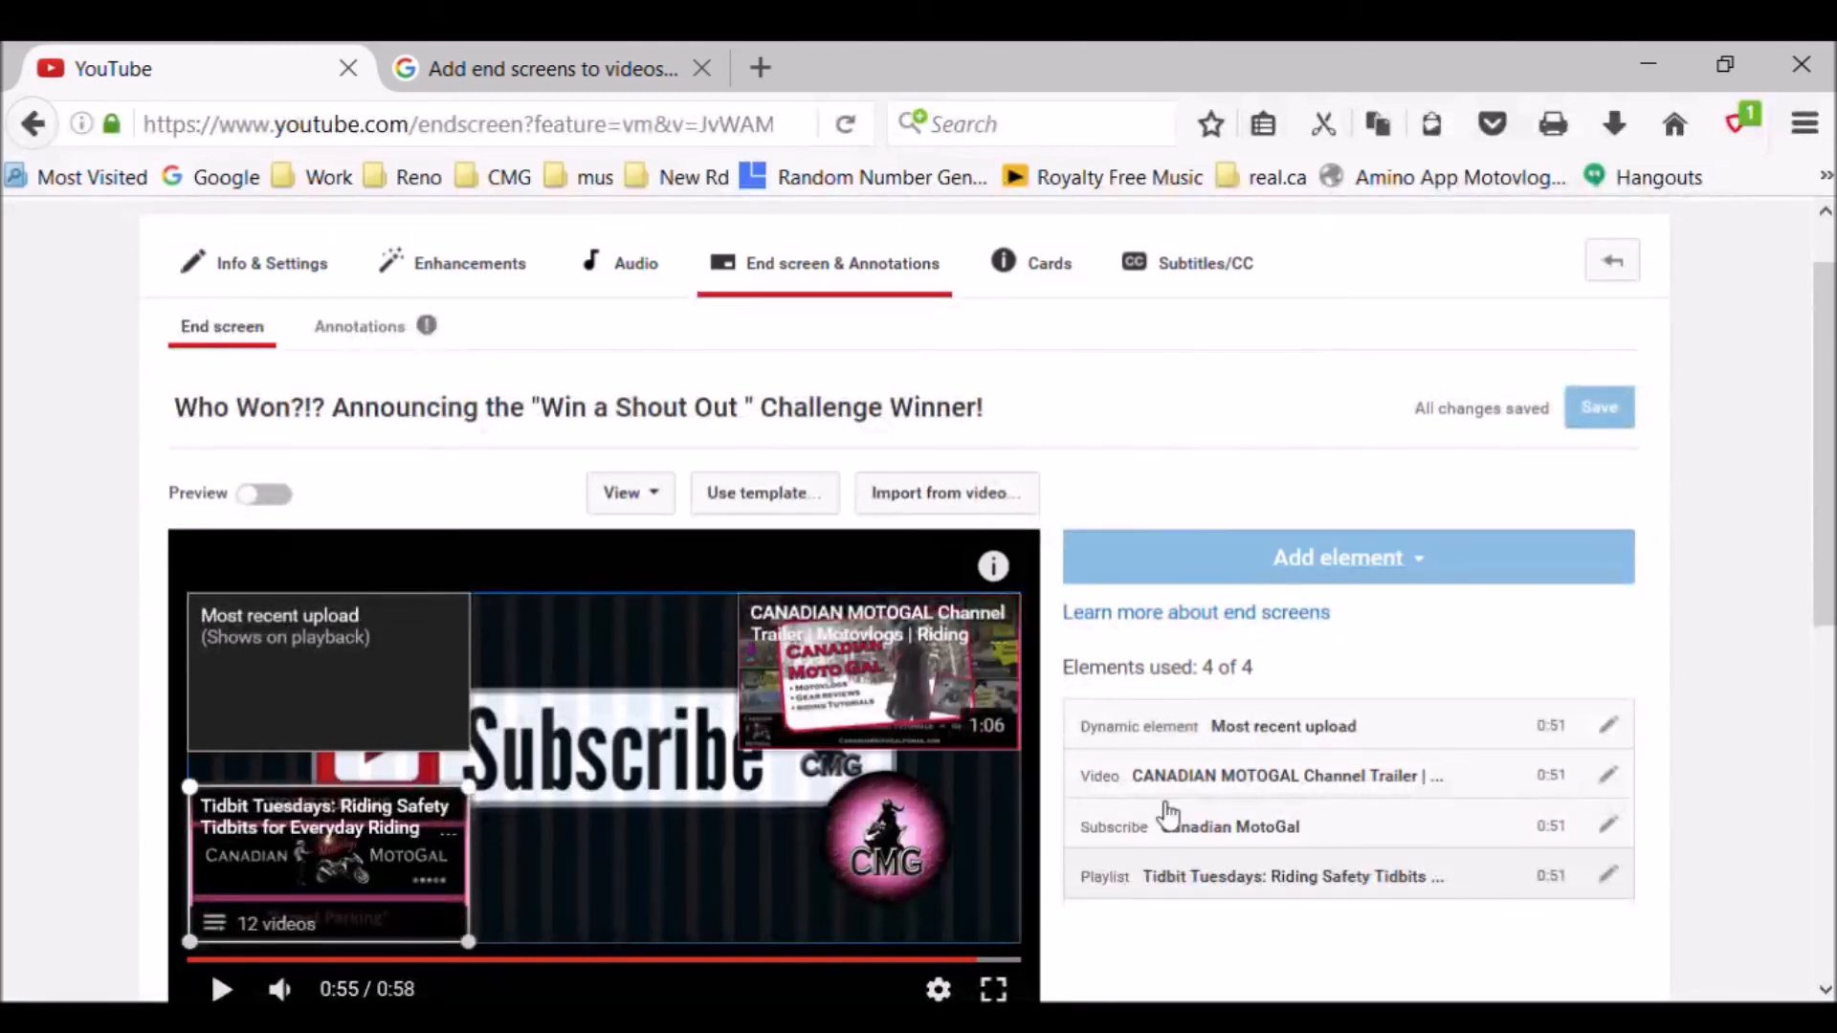
pyautogui.scroll(-3, 211, 828)
pyautogui.scroll(3, 210, 695)
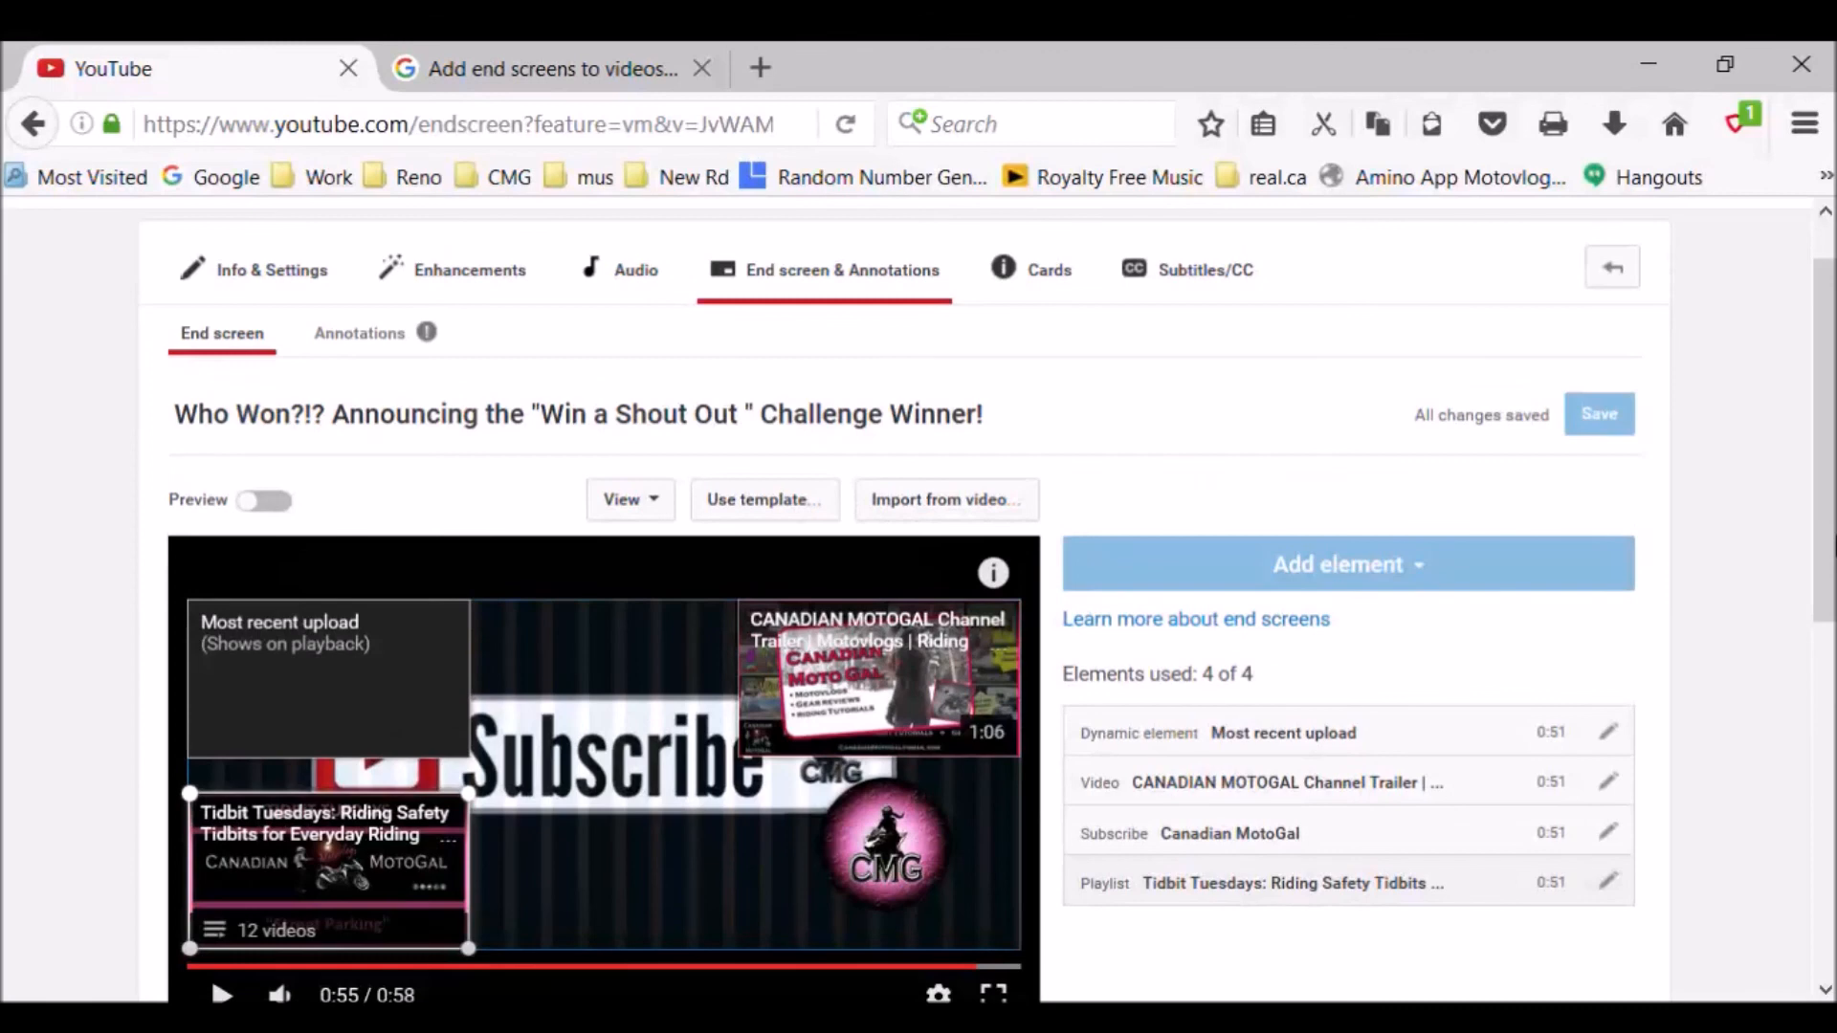